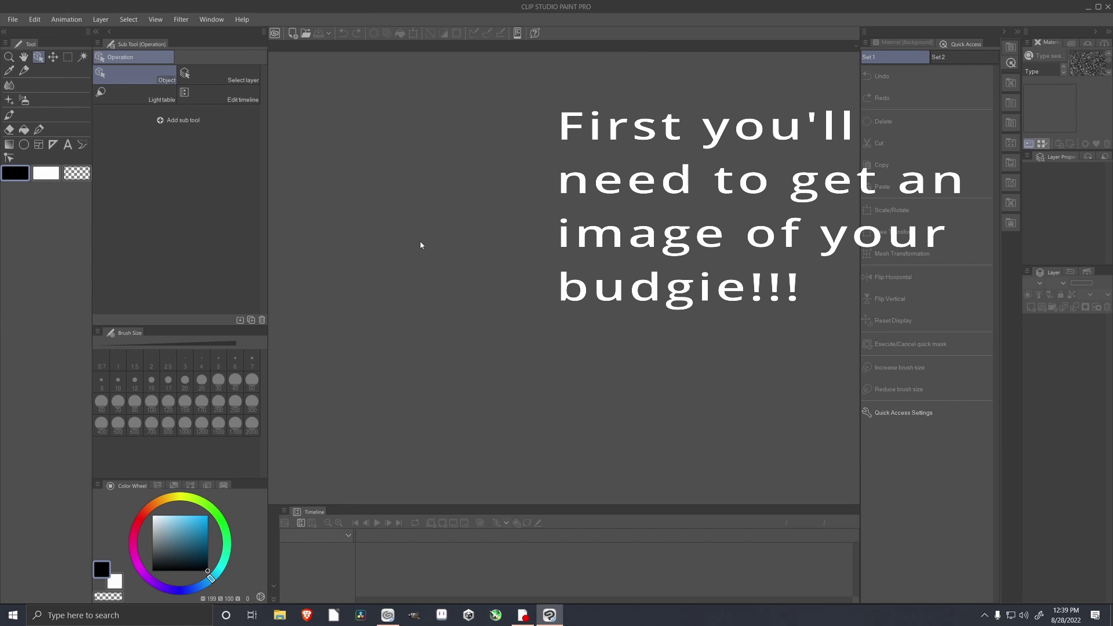
Step: Start a new 1080×720 pixel canvas at 72 resolution
{"action": "left_click", "coordinate": [12, 19]}
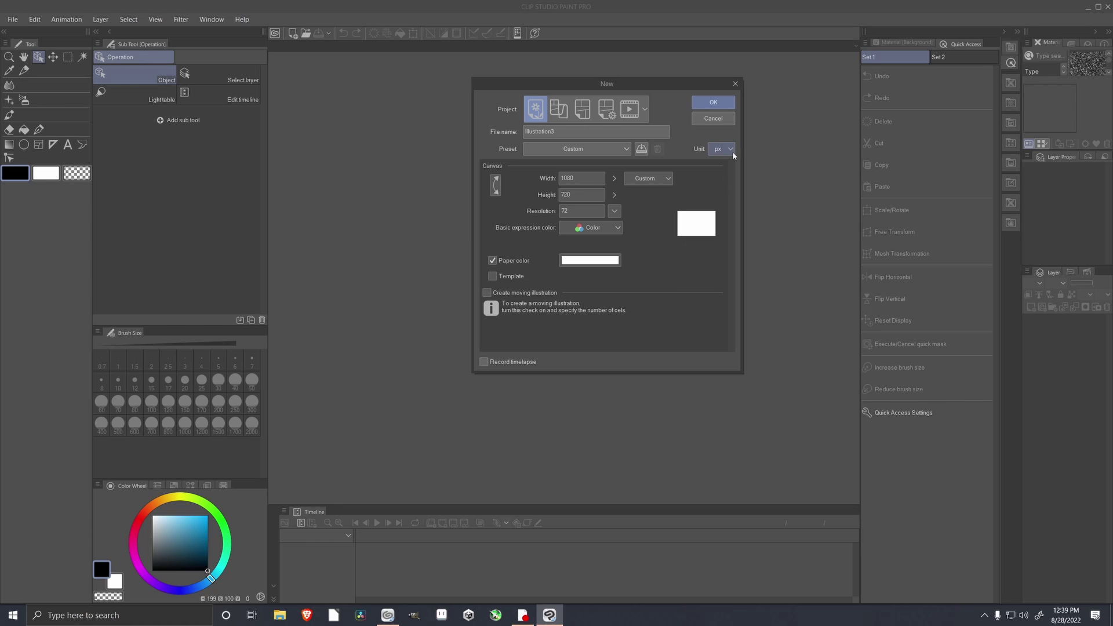
Step: Create the blank 1080×720 canvas and select the Soft Airbrush tool
{"action": "left_click", "coordinate": [713, 102]}
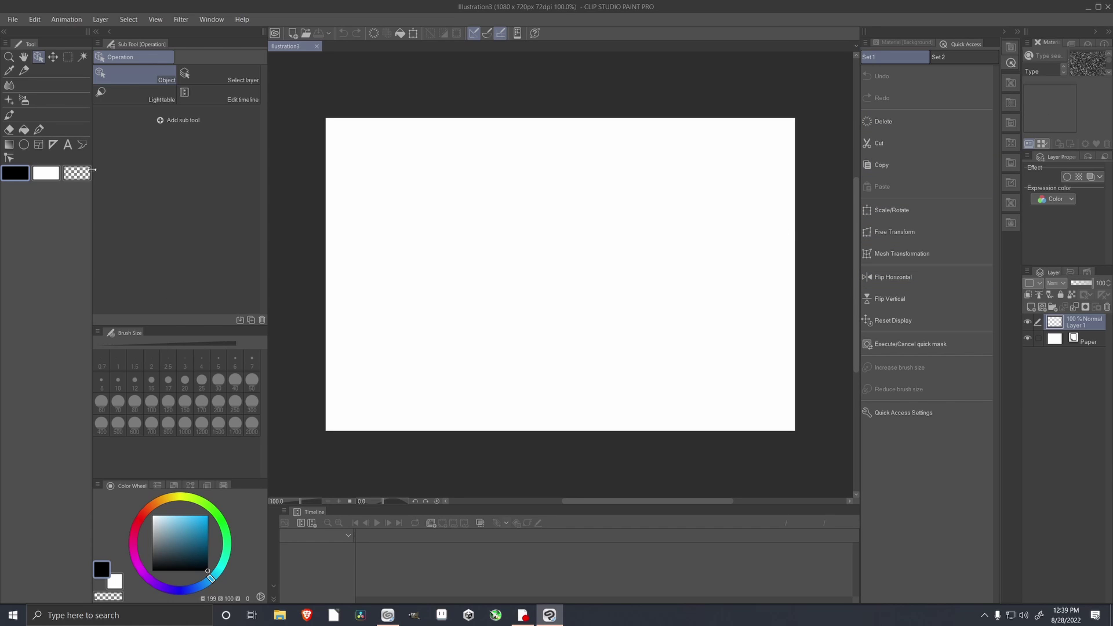
{"action": "left_click", "coordinate": [40, 129]}
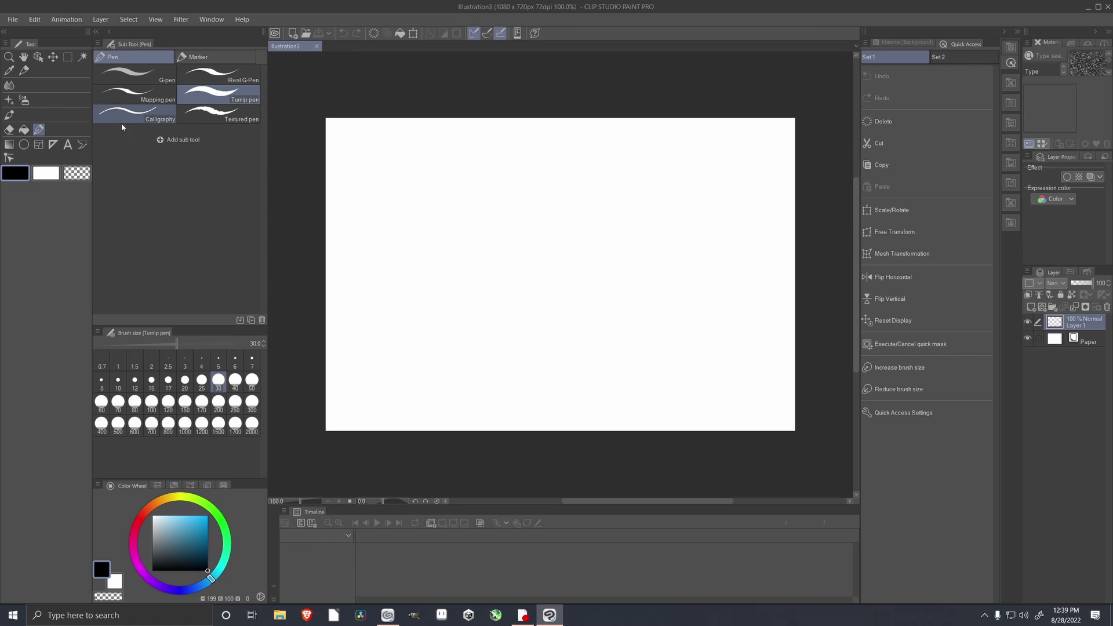
{"action": "left_click", "coordinate": [24, 104]}
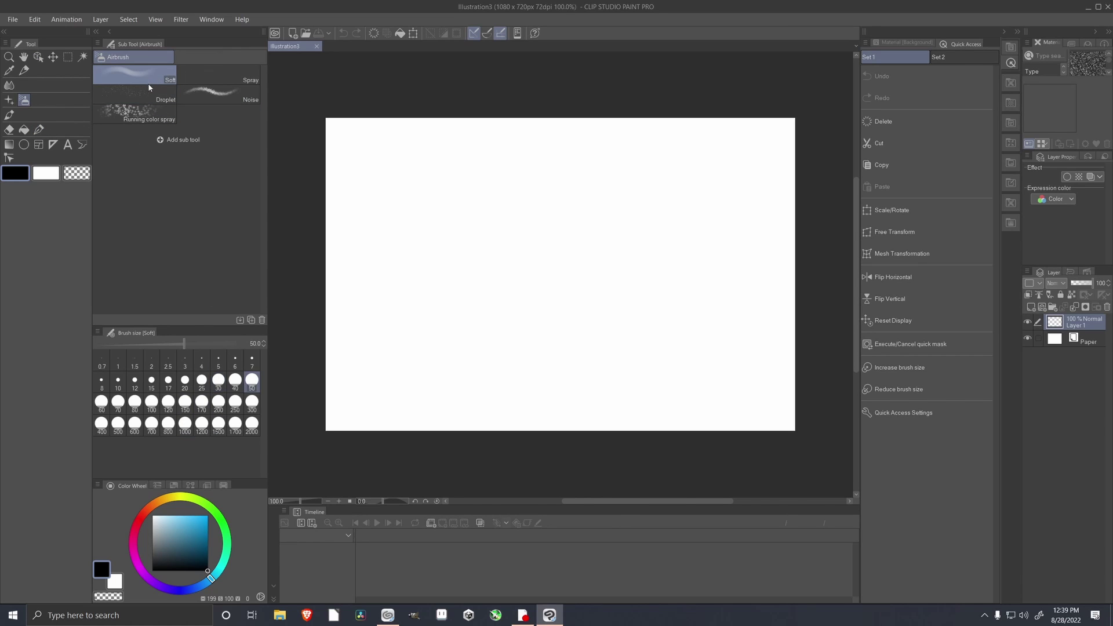
Step: Import the budgie photo, scale it to fill the canvas, and shift it up and left
{"action": "left_click", "coordinate": [13, 20]}
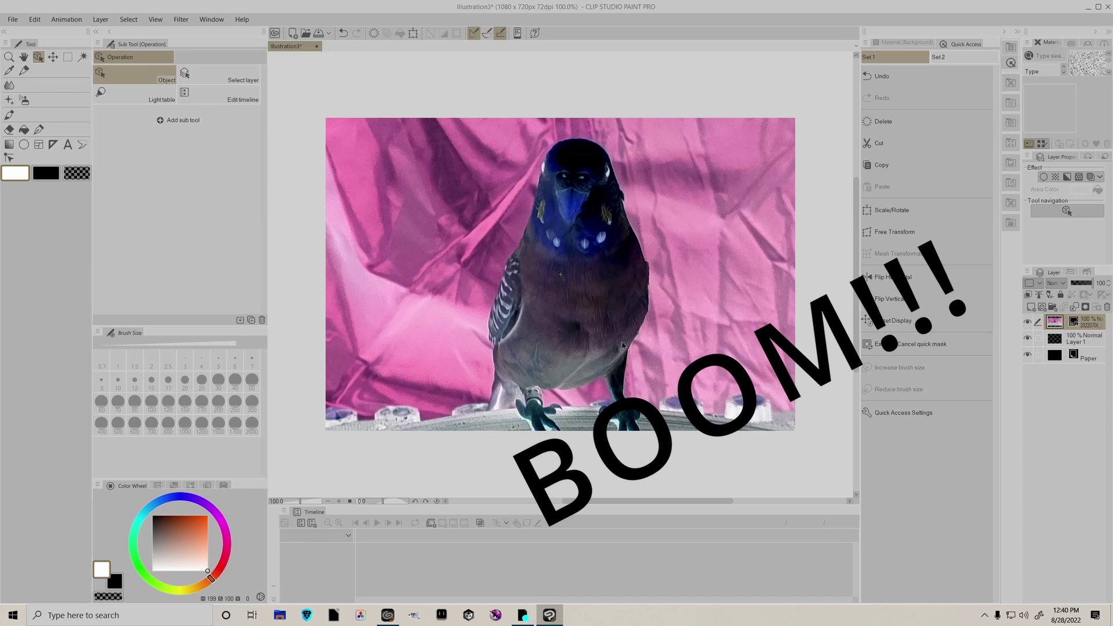
{"action": "left_click", "coordinate": [905, 211]}
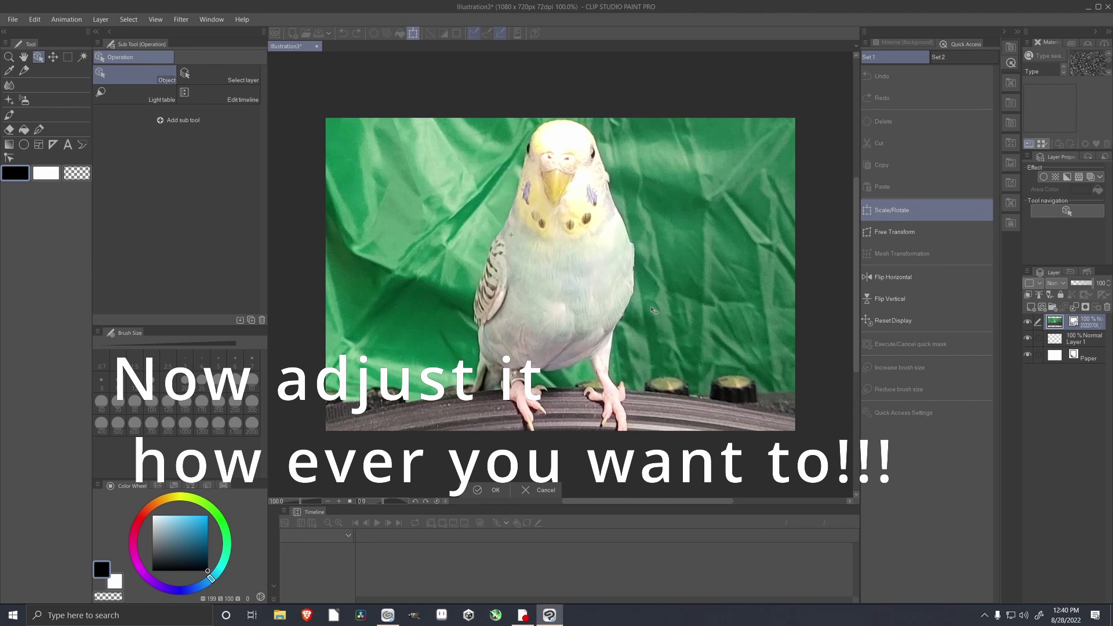
{"action": "left_click_drag", "start_coordinate": [689, 335], "coordinate": [561, 272]}
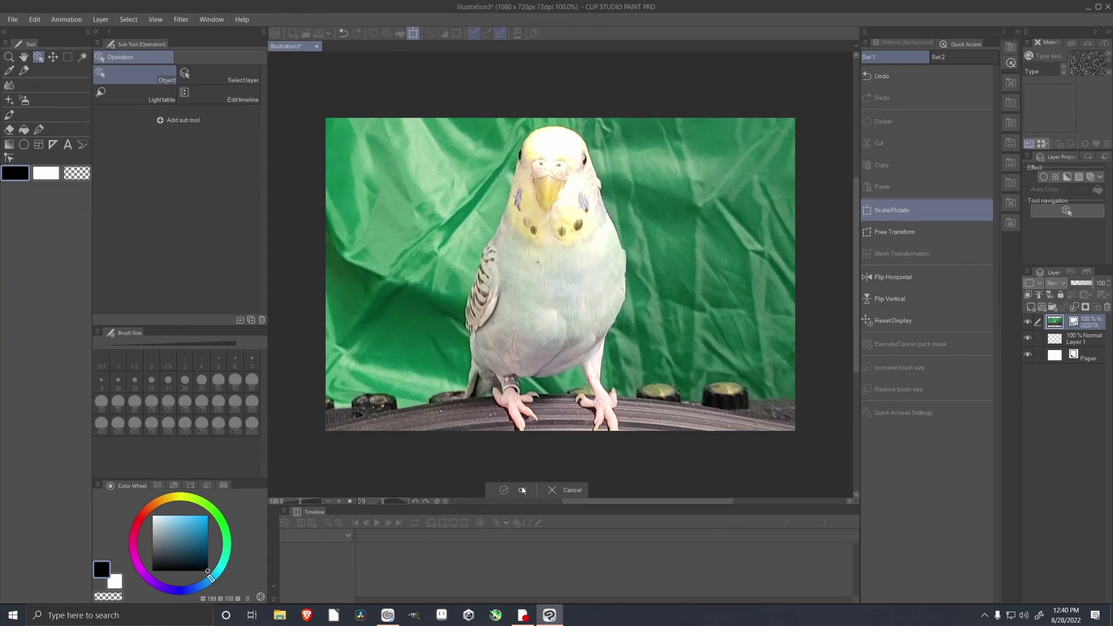
{"action": "left_click", "coordinate": [521, 491]}
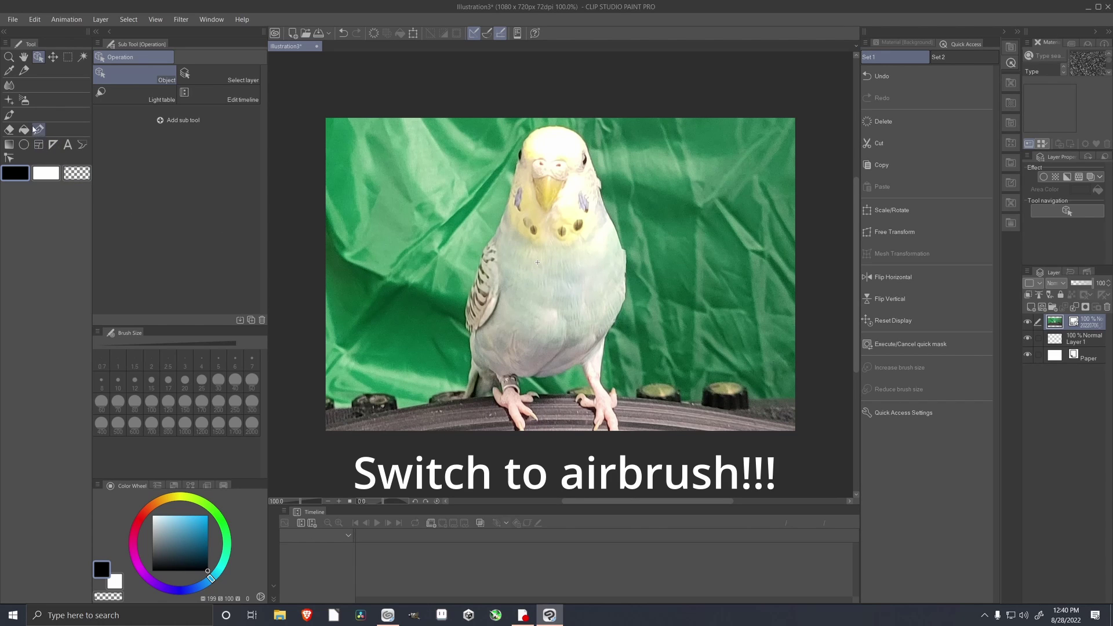
Step: Select the soft airbrush and move Layer 1 above the budgie photo
{"action": "left_click", "coordinate": [24, 101]}
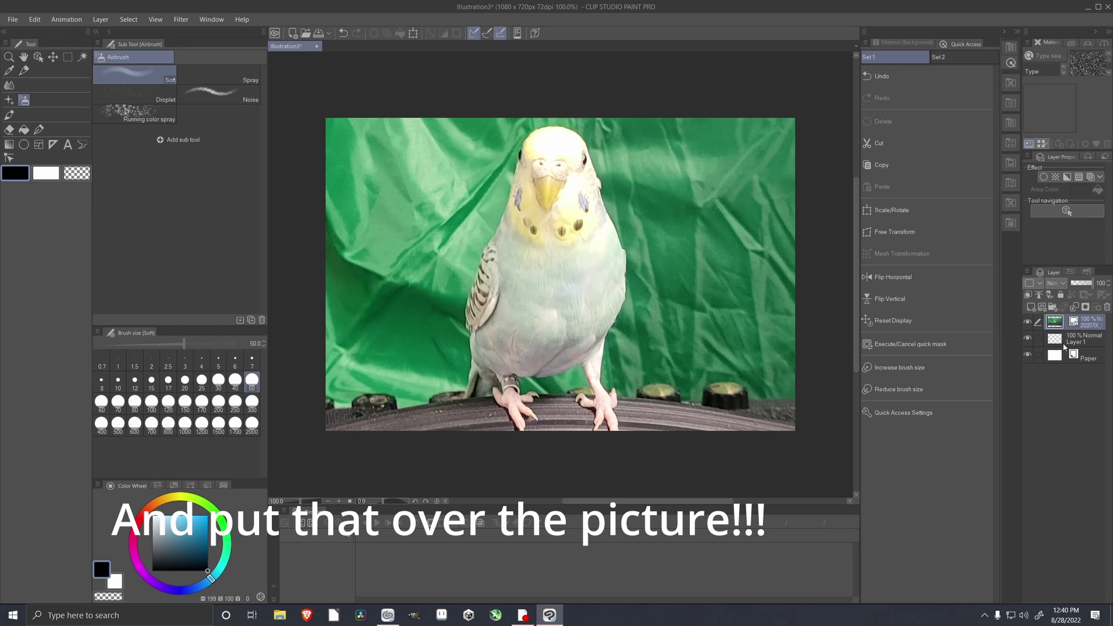
{"action": "left_click_drag", "start_coordinate": [1064, 347], "coordinate": [1071, 322]}
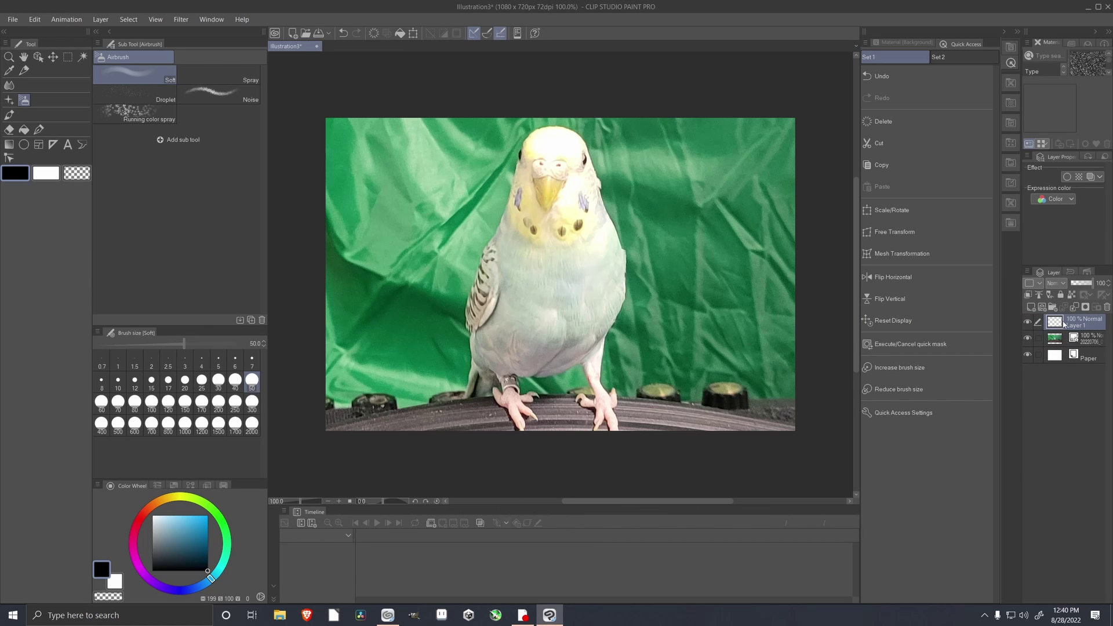
{"action": "left_click", "coordinate": [1061, 284]}
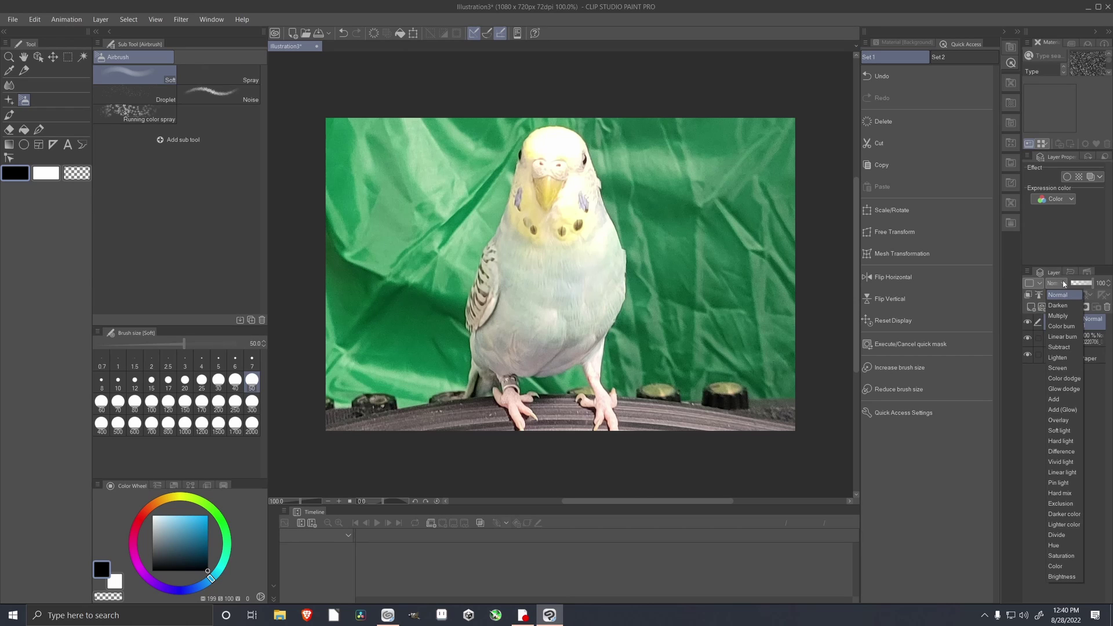
{"action": "left_click", "coordinate": [1065, 284]}
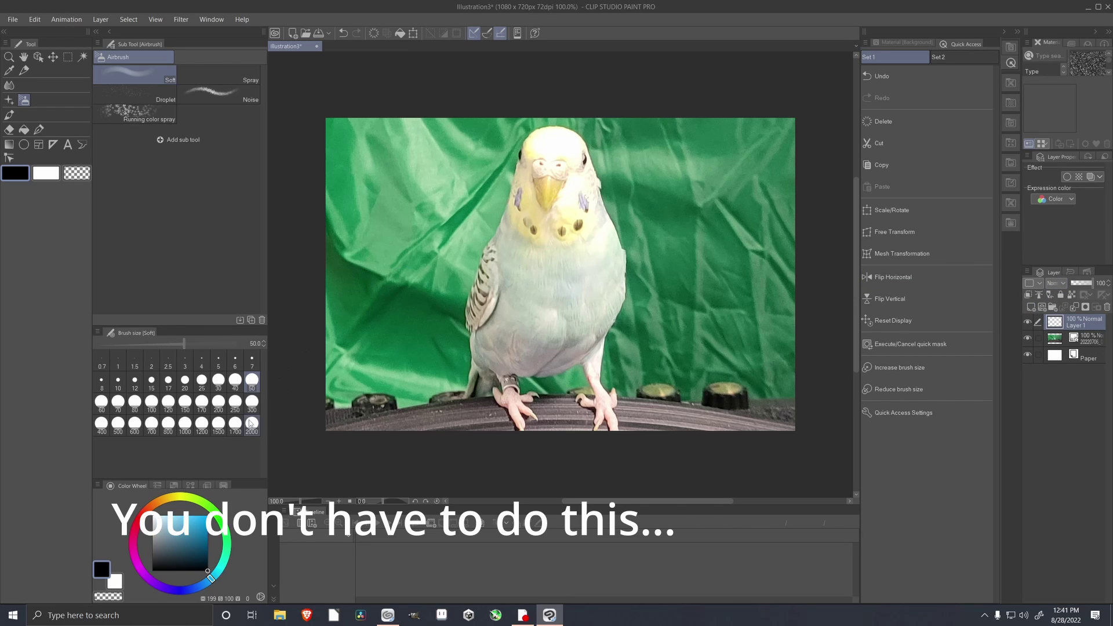
Step: Spray dark tone at size 200, drop Layer 1 to 20% opacity, and add Layer 2
{"action": "left_click", "coordinate": [218, 401]}
{"action": "mouse_move", "coordinate": [308, 174]}
{"action": "left_mouse_down"}
{"action": "mouse_move", "coordinate": [472, 100]}
{"action": "mouse_move", "coordinate": [398, 249]}
{"action": "mouse_move", "coordinate": [336, 447]}
{"action": "mouse_move", "coordinate": [555, 123]}
{"action": "mouse_move", "coordinate": [443, 447]}
{"action": "mouse_move", "coordinate": [608, 112]}
{"action": "mouse_move", "coordinate": [472, 392]}
{"action": "mouse_move", "coordinate": [712, 190]}
{"action": "mouse_move", "coordinate": [790, 304]}
{"action": "mouse_move", "coordinate": [703, 487]}
{"action": "mouse_move", "coordinate": [671, 397]}
{"action": "mouse_move", "coordinate": [739, 199]}
{"action": "mouse_move", "coordinate": [639, 117]}
{"action": "mouse_move", "coordinate": [489, 124]}
{"action": "left_mouse_up"}
{"action": "left_click_drag", "start_coordinate": [1091, 283], "coordinate": [1074, 294]}
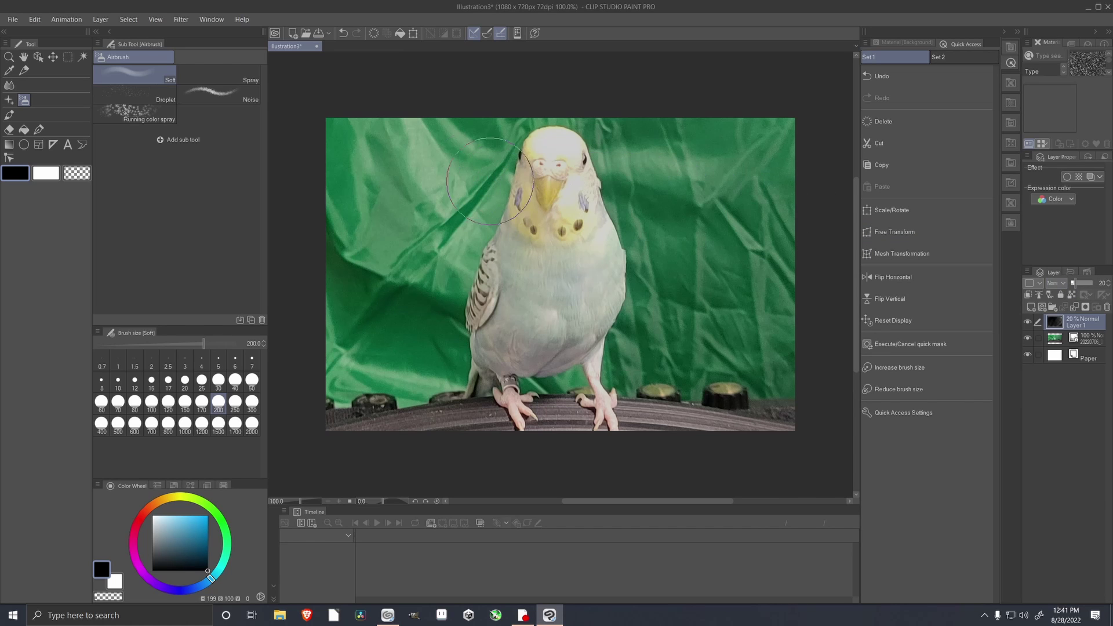
{"action": "left_click", "coordinate": [100, 19]}
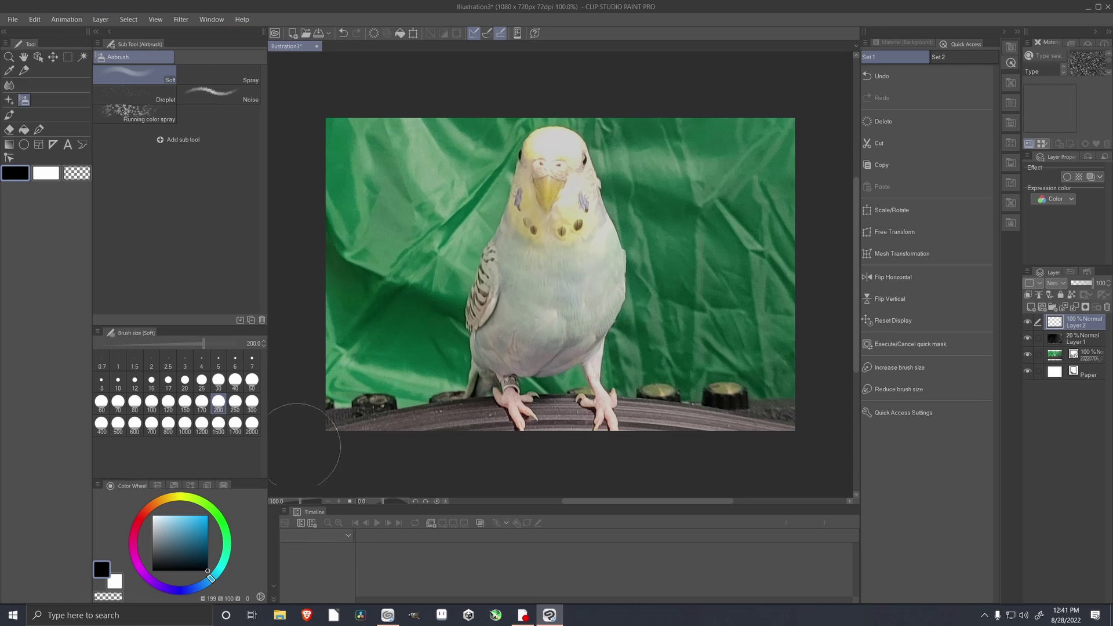
Step: Airbrush the budgie's head pale yellow at brush size 30 on Layer 2
{"action": "left_click", "coordinate": [182, 500]}
{"action": "left_click", "coordinate": [173, 515]}
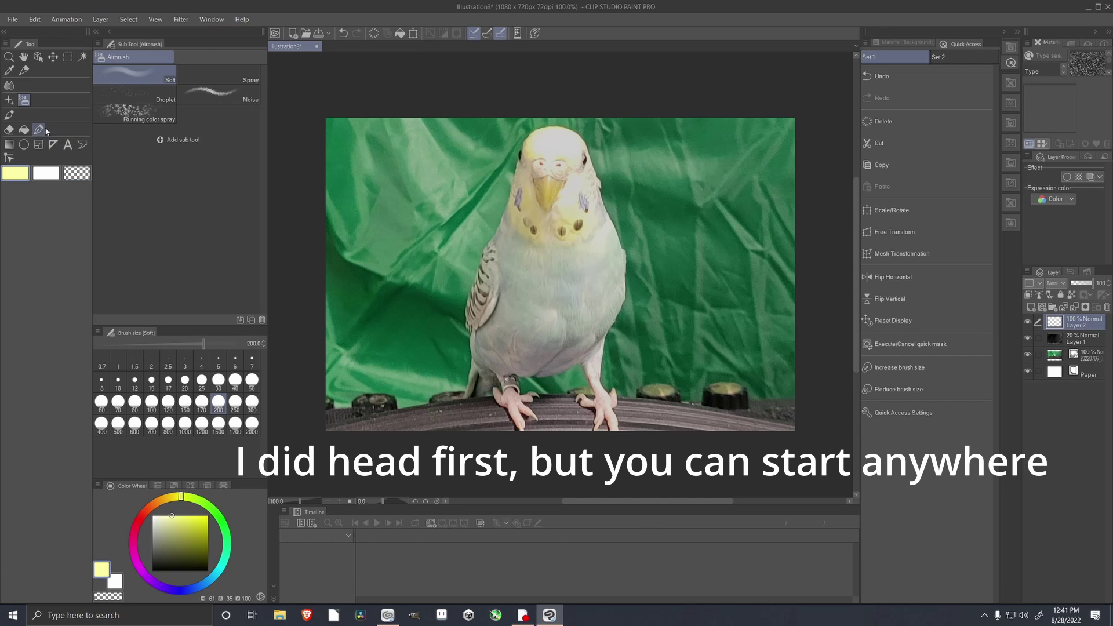
{"action": "left_click", "coordinate": [218, 379]}
{"action": "mouse_move", "coordinate": [543, 144]}
{"action": "left_mouse_down"}
{"action": "mouse_move", "coordinate": [566, 143]}
{"action": "mouse_move", "coordinate": [565, 204]}
{"action": "mouse_move", "coordinate": [535, 212]}
{"action": "mouse_move", "coordinate": [622, 120]}
{"action": "left_mouse_up"}
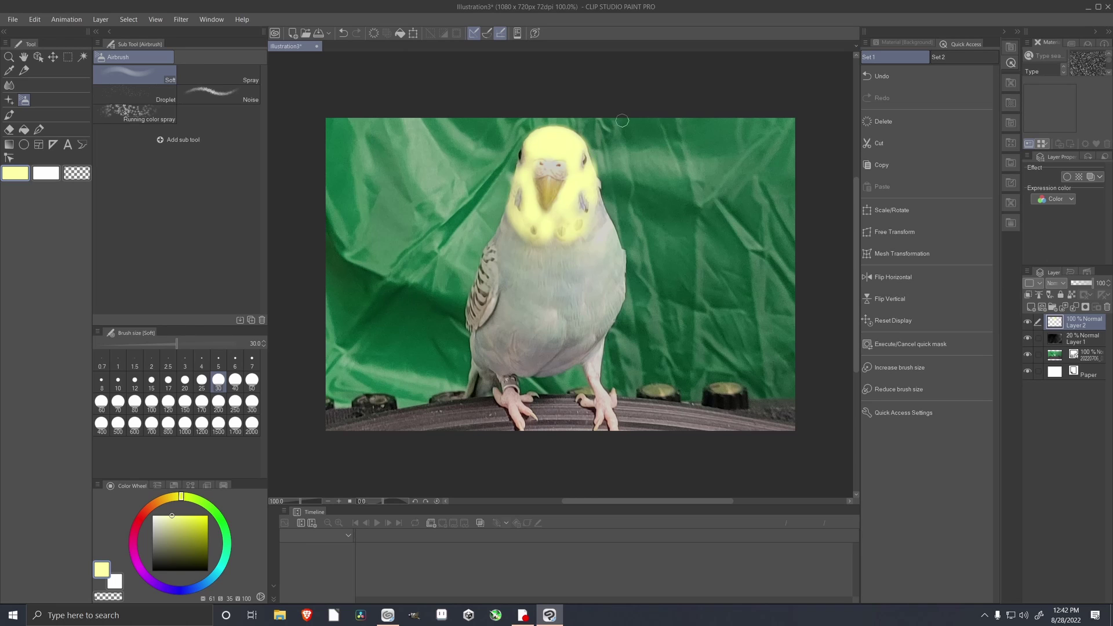
{"action": "left_click", "coordinate": [8, 144]}
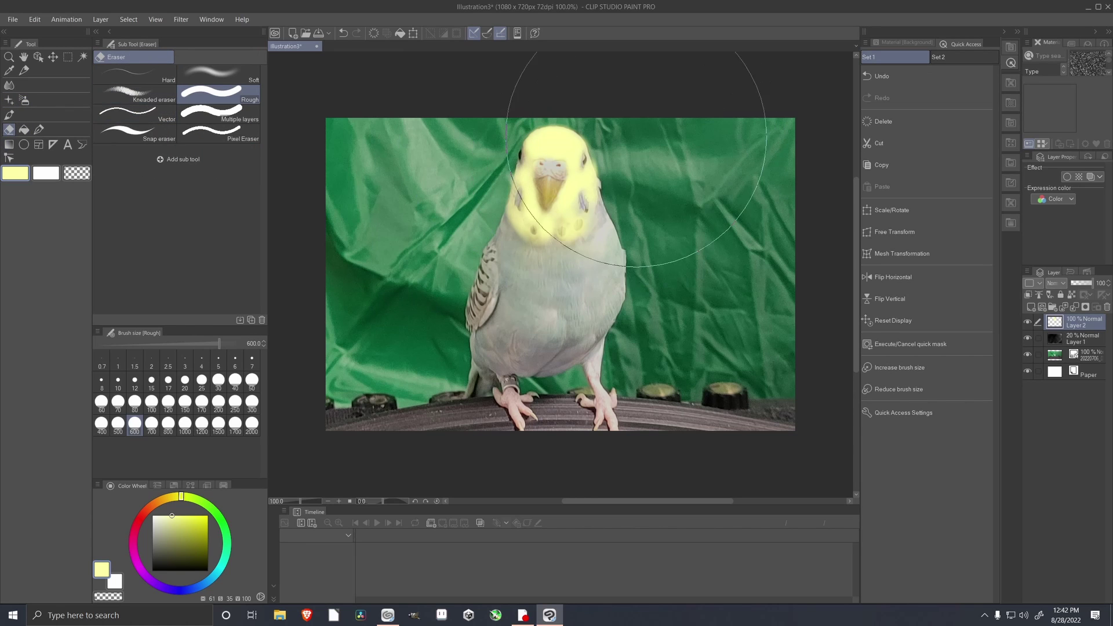
Step: Erase stray yellow beside the head at size 30 and choose light cyan
{"action": "left_click", "coordinate": [218, 380]}
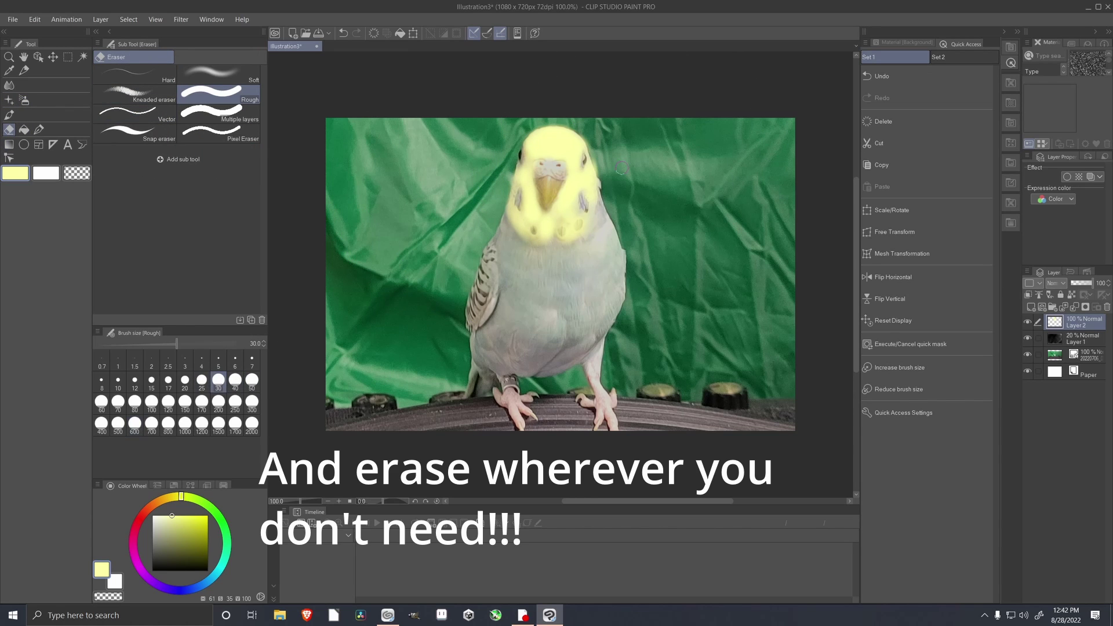
{"action": "left_click_drag", "start_coordinate": [593, 144], "coordinate": [599, 156]}
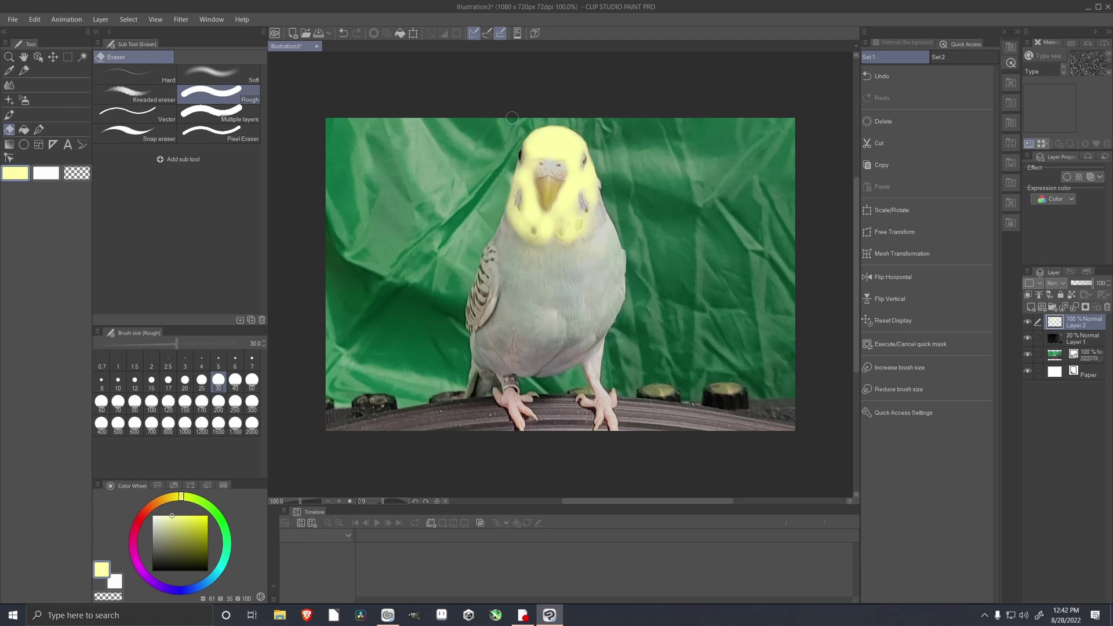
{"action": "left_click", "coordinate": [215, 575]}
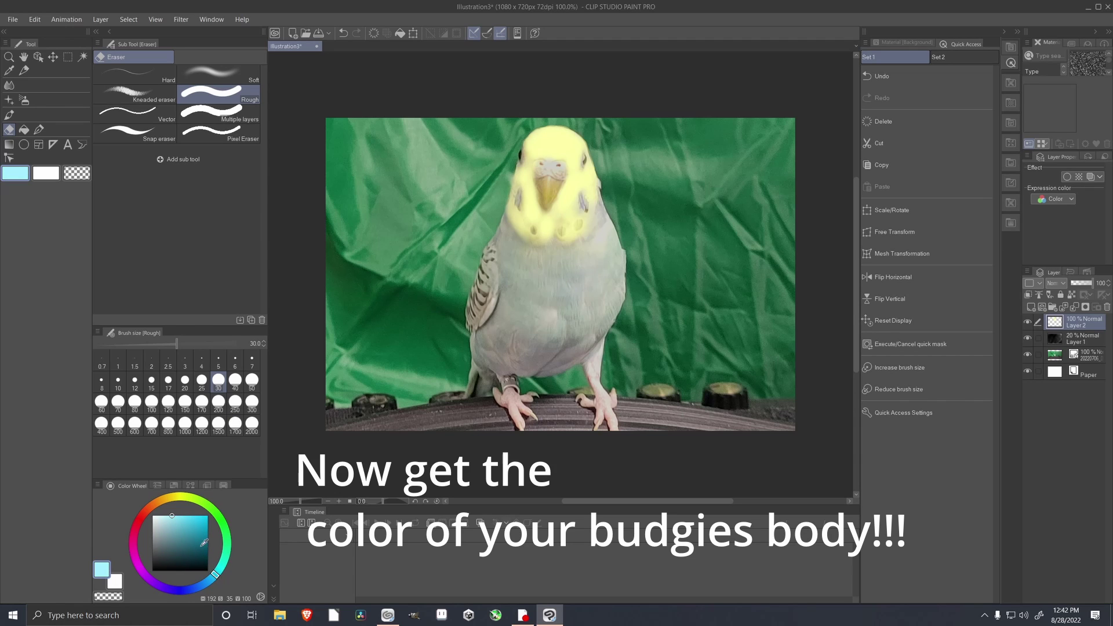
Step: Undo the last erase and airbrush the neck, shoulder and body light cyan at size 70
{"action": "left_click", "coordinate": [177, 515]}
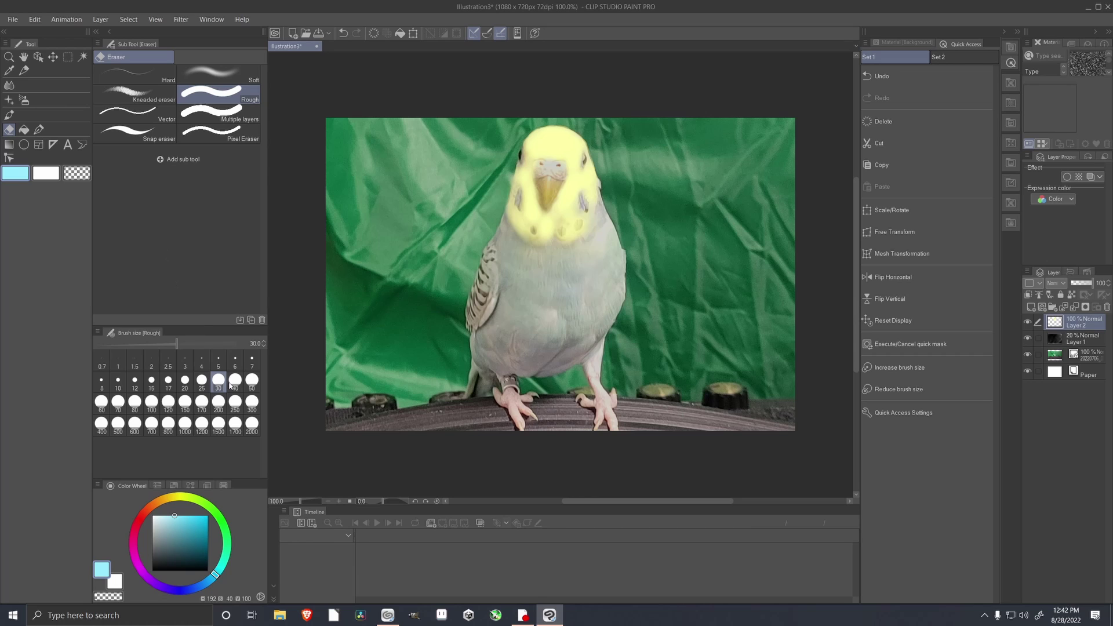
{"action": "left_click", "coordinate": [252, 379]}
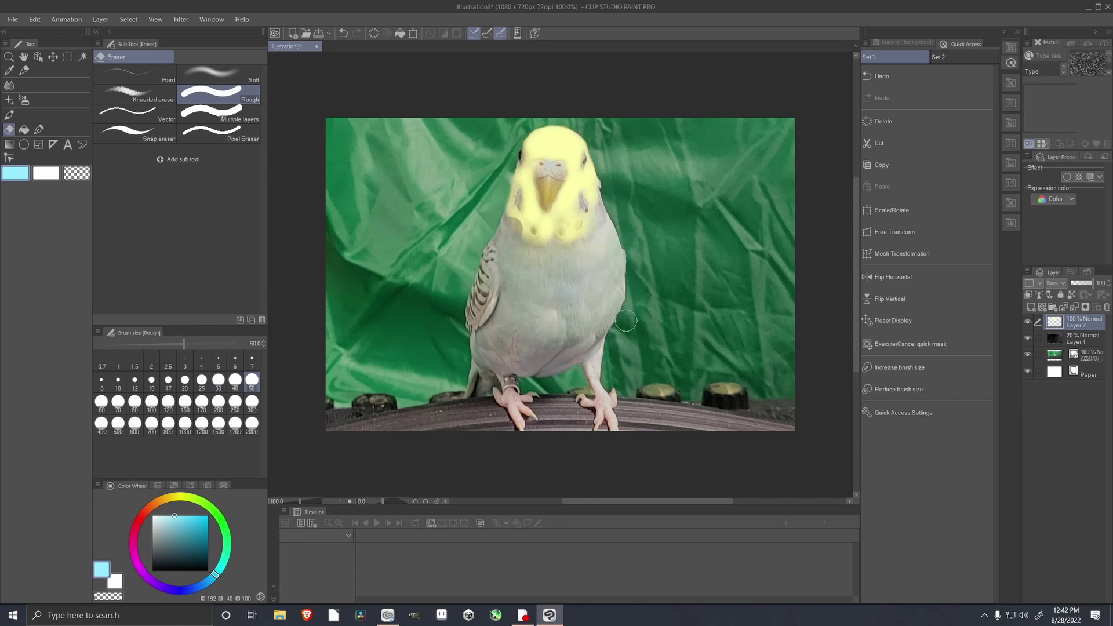
{"action": "key", "text": "ctrl+z"}
{"action": "left_click", "coordinate": [24, 100]}
{"action": "left_click_drag", "start_coordinate": [502, 224], "coordinate": [502, 262]}
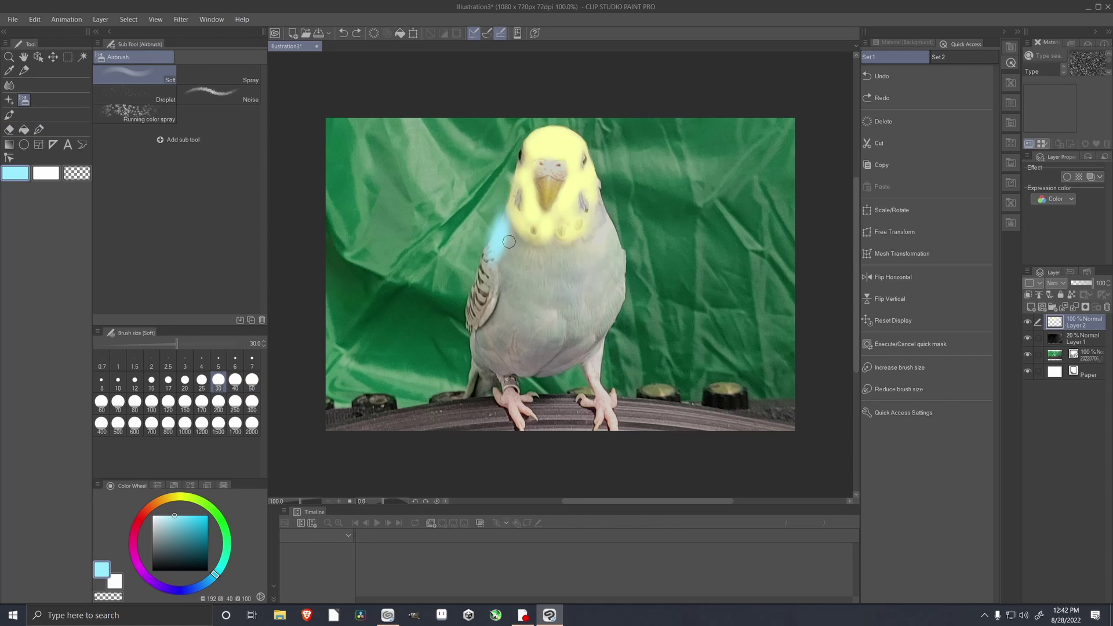
{"action": "mouse_move", "coordinate": [597, 205]}
{"action": "left_mouse_down"}
{"action": "mouse_move", "coordinate": [544, 272]}
{"action": "mouse_move", "coordinate": [510, 272]}
{"action": "left_mouse_up"}
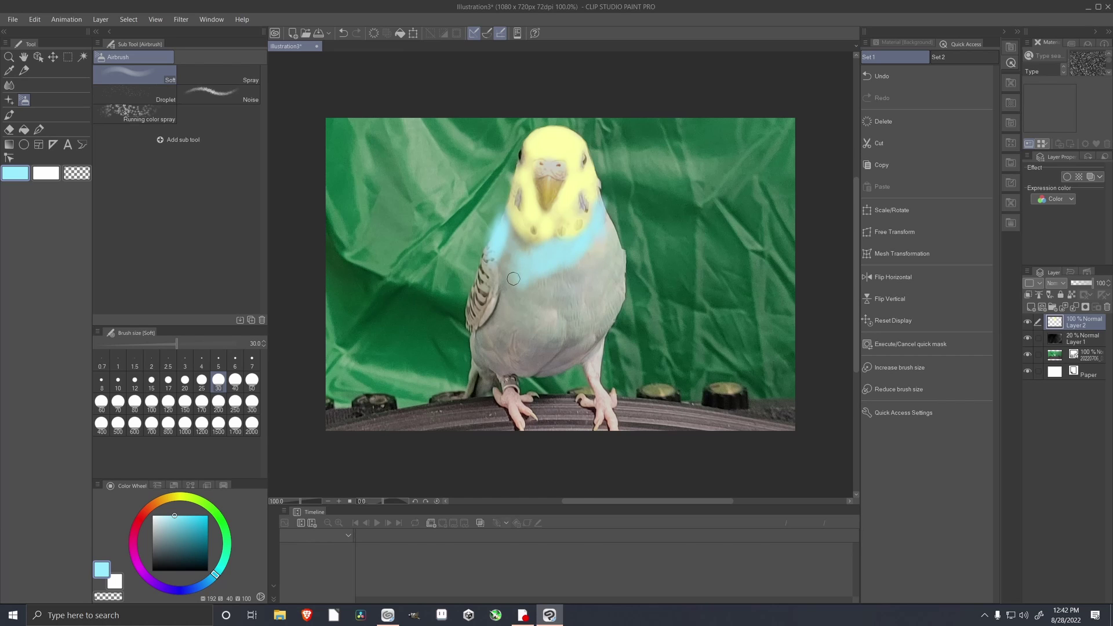
{"action": "left_click", "coordinate": [252, 380]}
{"action": "left_click", "coordinate": [118, 402]}
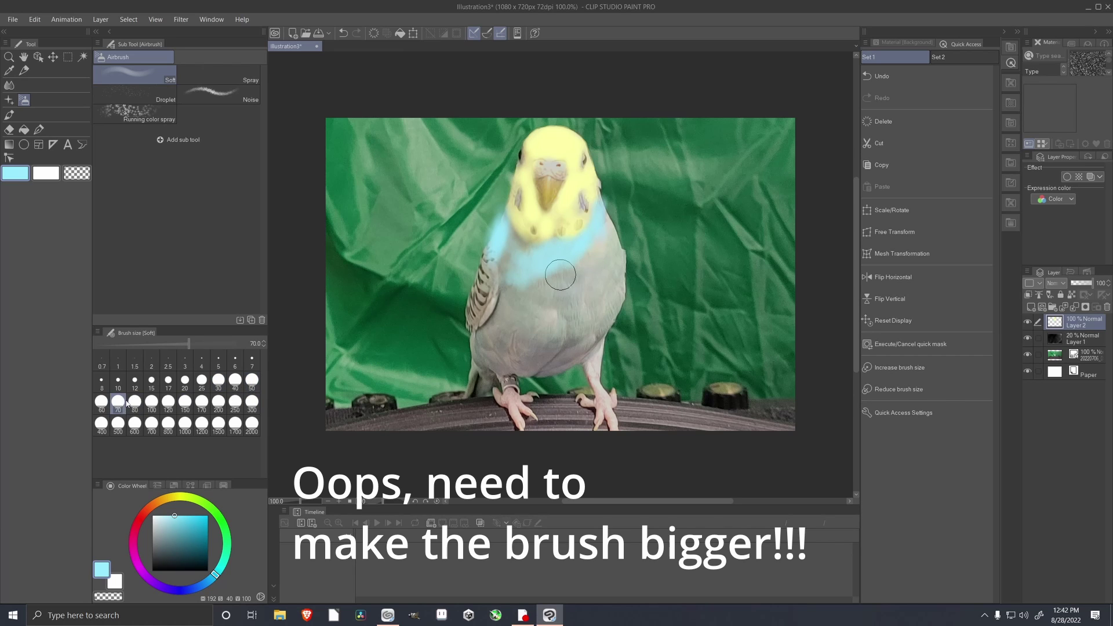
{"action": "mouse_move", "coordinate": [502, 264]}
{"action": "left_mouse_down"}
{"action": "mouse_move", "coordinate": [502, 339]}
{"action": "mouse_move", "coordinate": [561, 293]}
{"action": "mouse_move", "coordinate": [576, 336]}
{"action": "mouse_move", "coordinate": [593, 315]}
{"action": "mouse_move", "coordinate": [586, 296]}
{"action": "mouse_move", "coordinate": [529, 273]}
{"action": "mouse_move", "coordinate": [517, 313]}
{"action": "mouse_move", "coordinate": [529, 358]}
{"action": "mouse_move", "coordinate": [497, 348]}
{"action": "mouse_move", "coordinate": [480, 311]}
{"action": "mouse_move", "coordinate": [505, 261]}
{"action": "mouse_move", "coordinate": [602, 303]}
{"action": "mouse_move", "coordinate": [602, 237]}
{"action": "mouse_move", "coordinate": [600, 342]}
{"action": "mouse_move", "coordinate": [506, 369]}
{"action": "mouse_move", "coordinate": [492, 355]}
{"action": "mouse_move", "coordinate": [480, 383]}
{"action": "mouse_move", "coordinate": [503, 354]}
{"action": "left_mouse_up"}
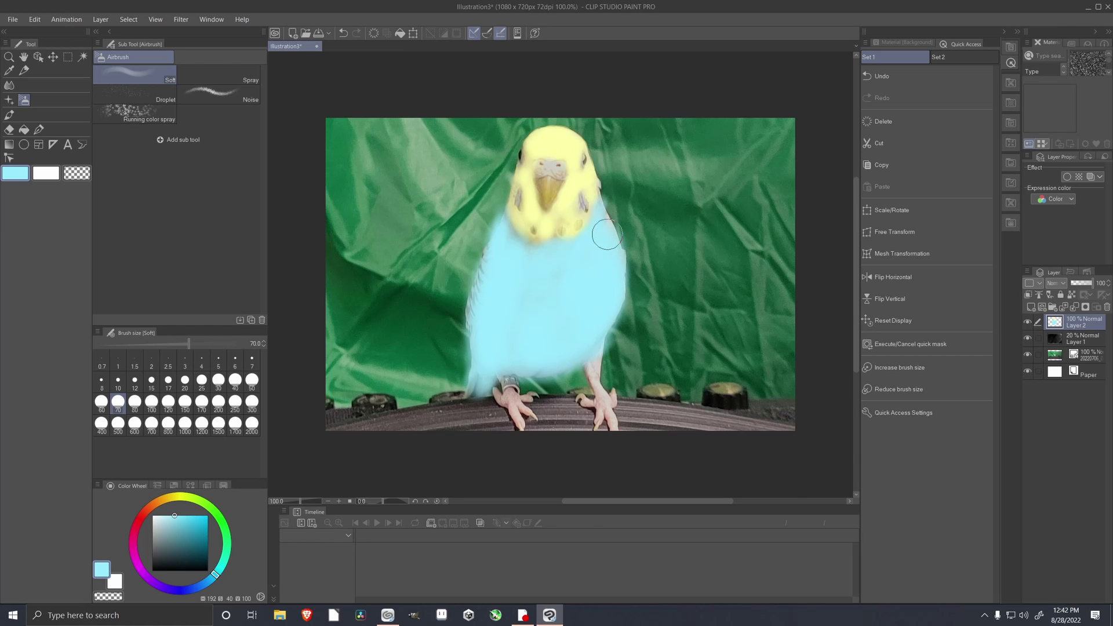
Step: Airbrush the cere and both feet light pink at size 30, redoing the cere lighter
{"action": "left_click", "coordinate": [136, 561]}
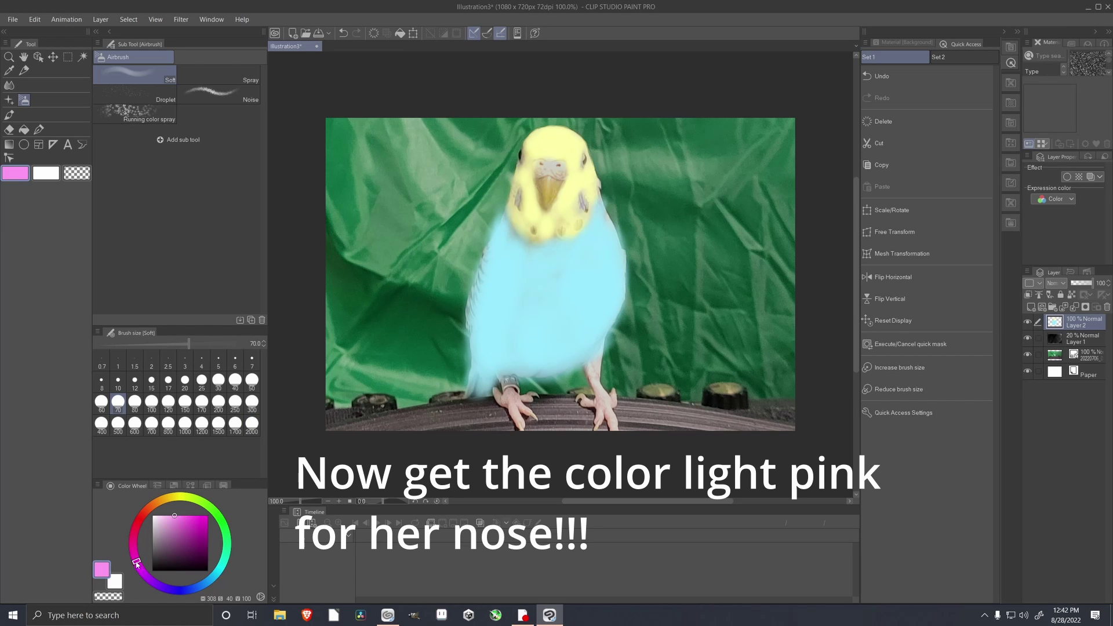
{"action": "left_click", "coordinate": [170, 515]}
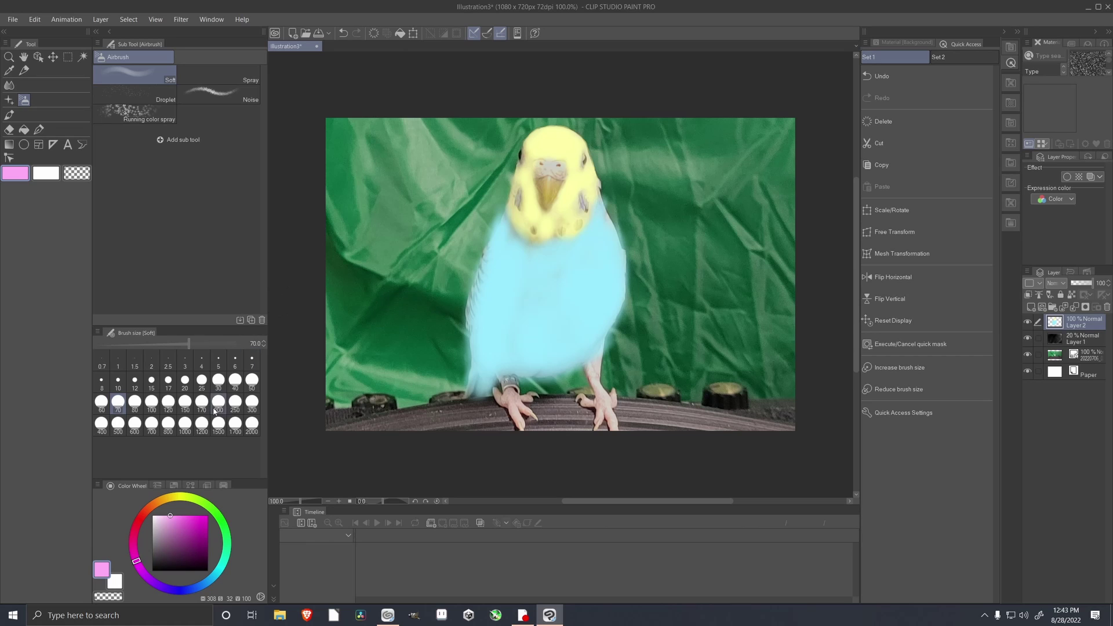
{"action": "left_click", "coordinate": [218, 379]}
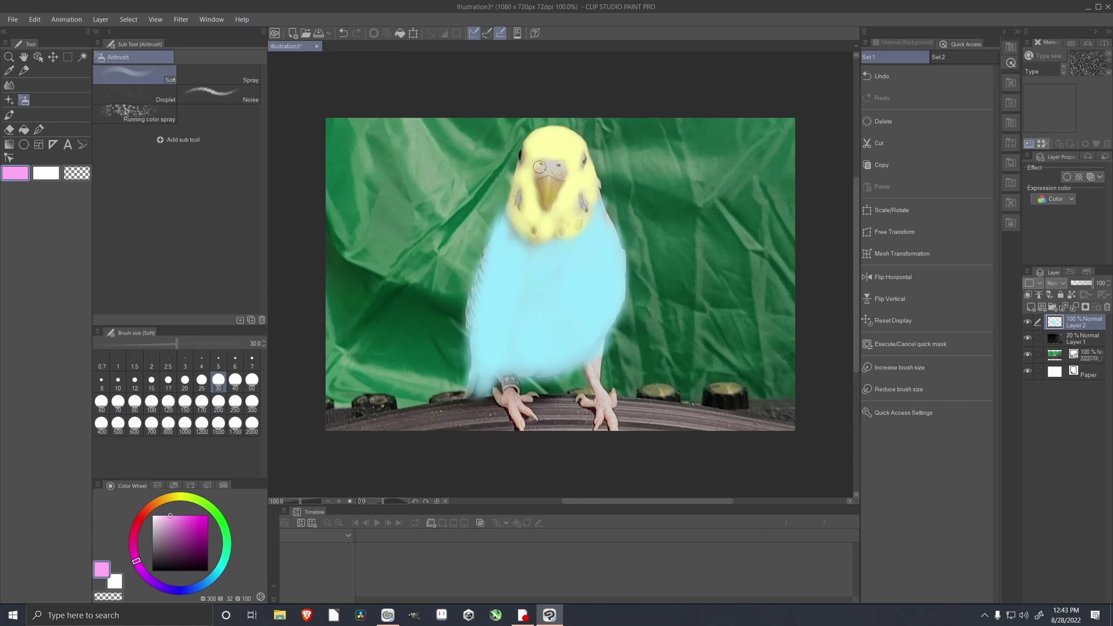
{"action": "left_click_drag", "start_coordinate": [539, 163], "coordinate": [578, 172]}
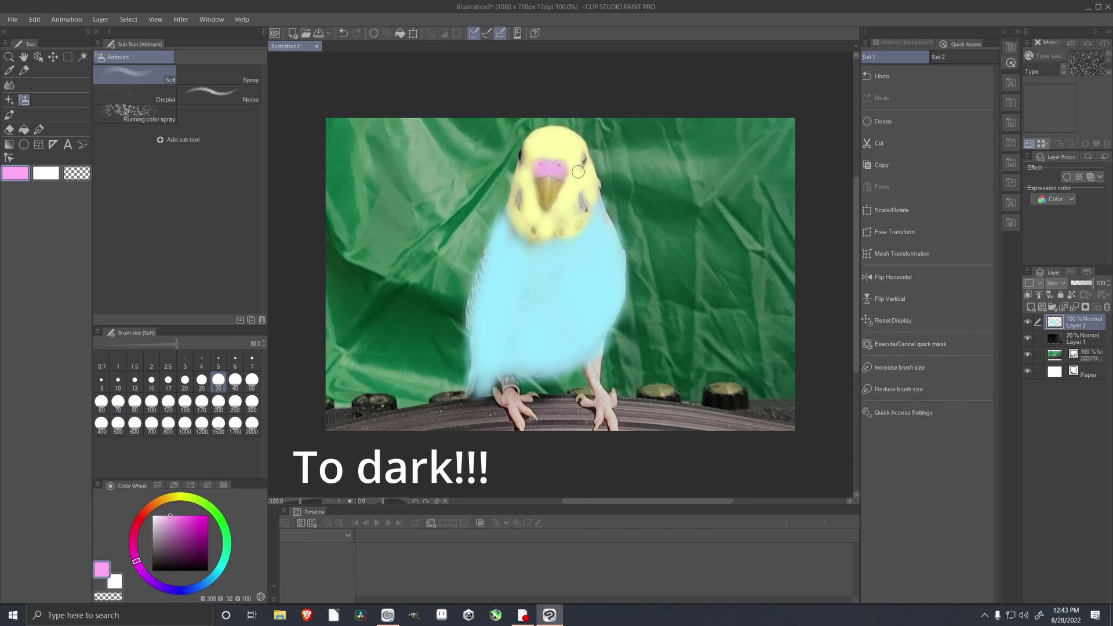
{"action": "key", "text": "ctrl+z"}
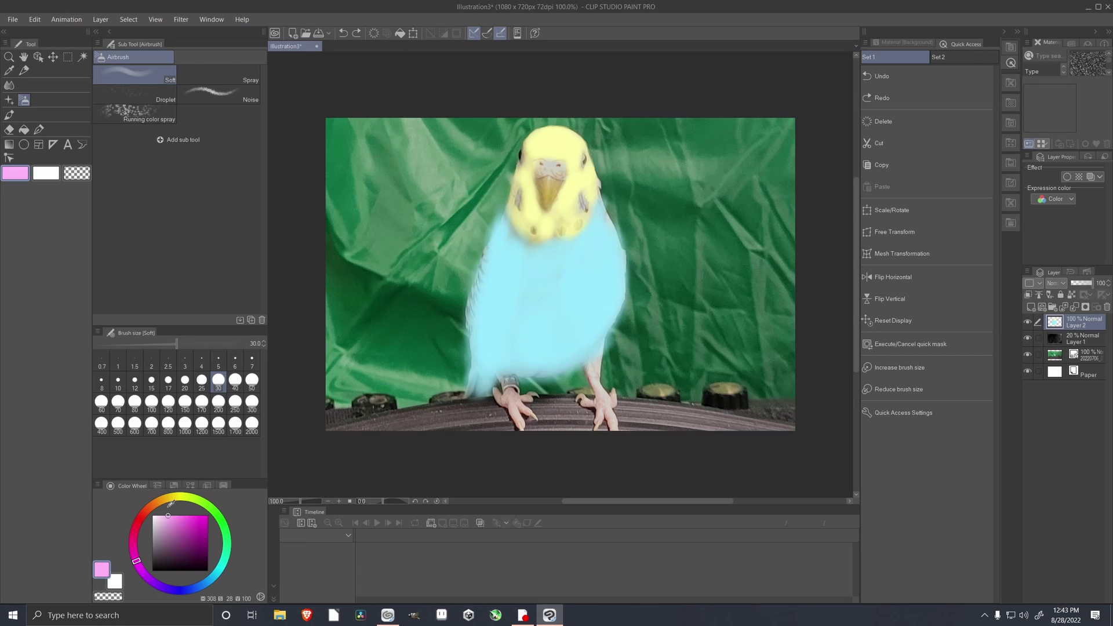
{"action": "left_click_drag", "start_coordinate": [171, 504], "coordinate": [168, 498]}
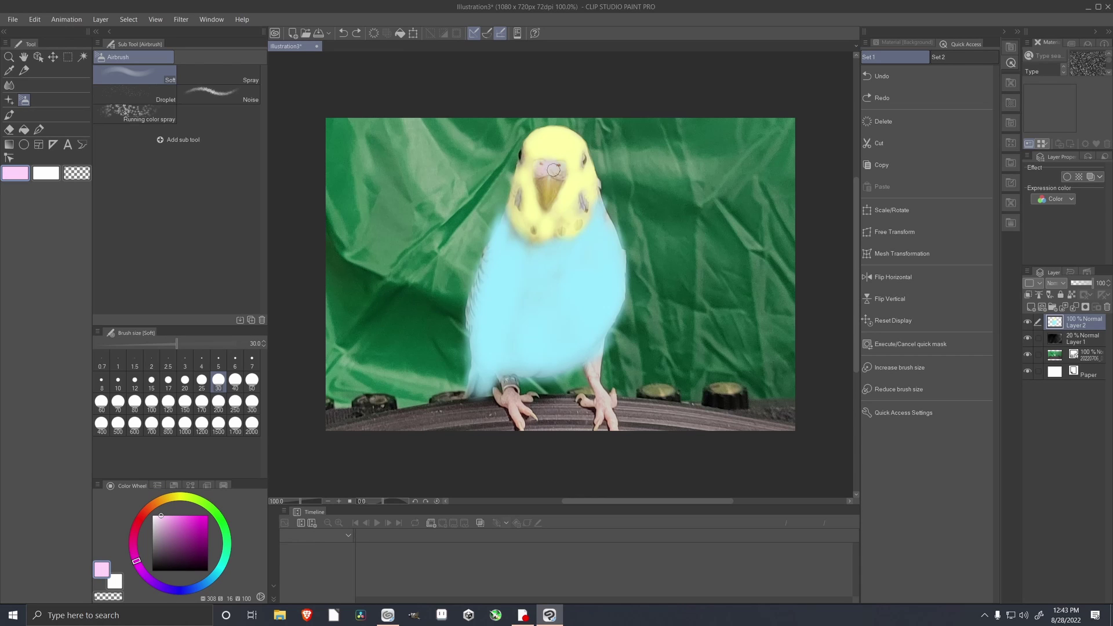
{"action": "left_click_drag", "start_coordinate": [554, 170], "coordinate": [561, 168]}
{"action": "left_click_drag", "start_coordinate": [500, 396], "coordinate": [507, 409]}
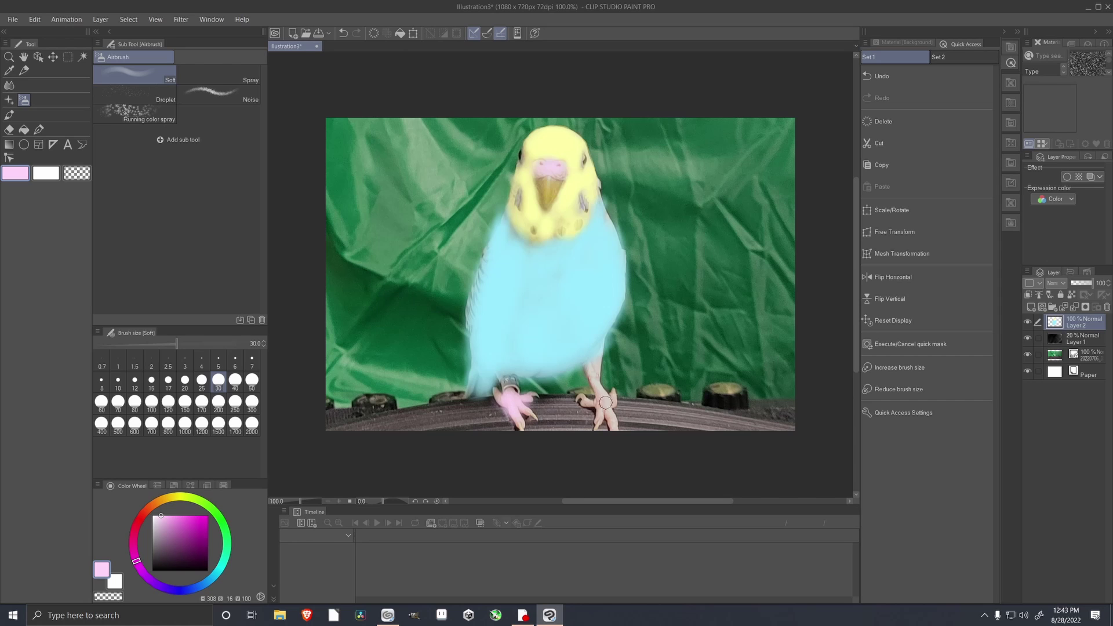
{"action": "mouse_move", "coordinate": [600, 403]}
{"action": "left_mouse_down"}
{"action": "mouse_move", "coordinate": [609, 415]}
{"action": "mouse_move", "coordinate": [591, 371]}
{"action": "left_mouse_up"}
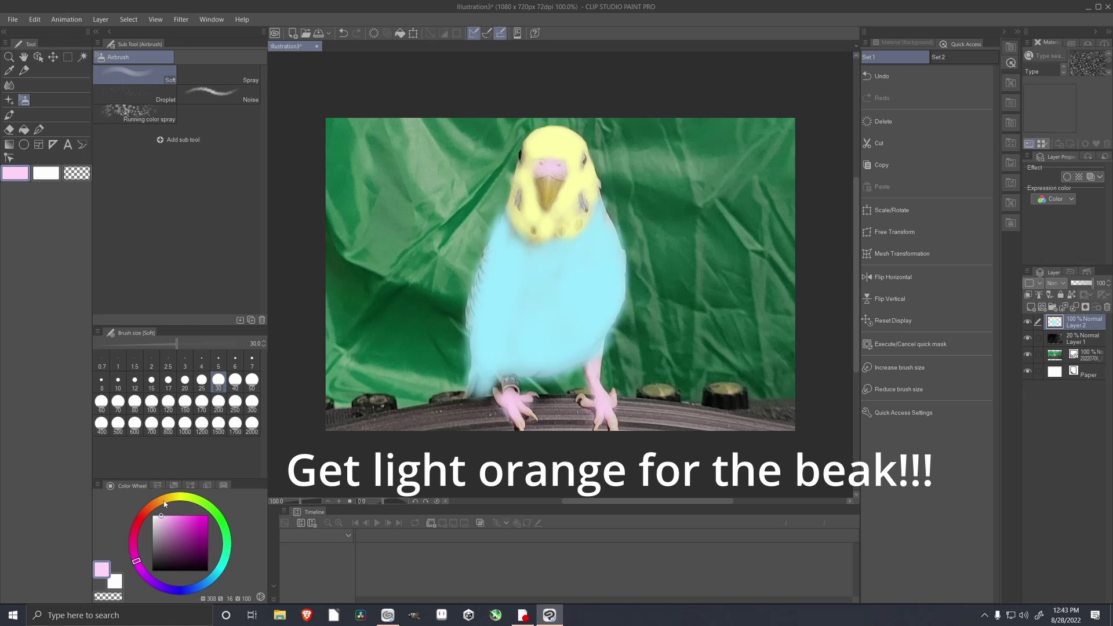
Step: Airbrush the beak light orange, then choose blue for the cheek spots
{"action": "left_click", "coordinate": [165, 502]}
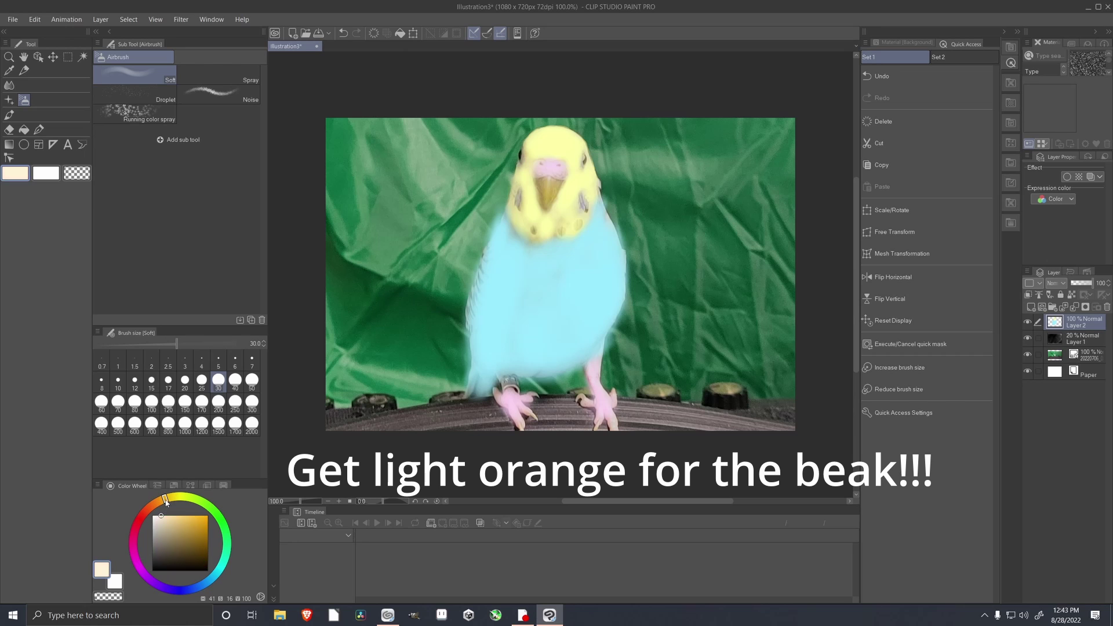
{"action": "left_click", "coordinate": [177, 515]}
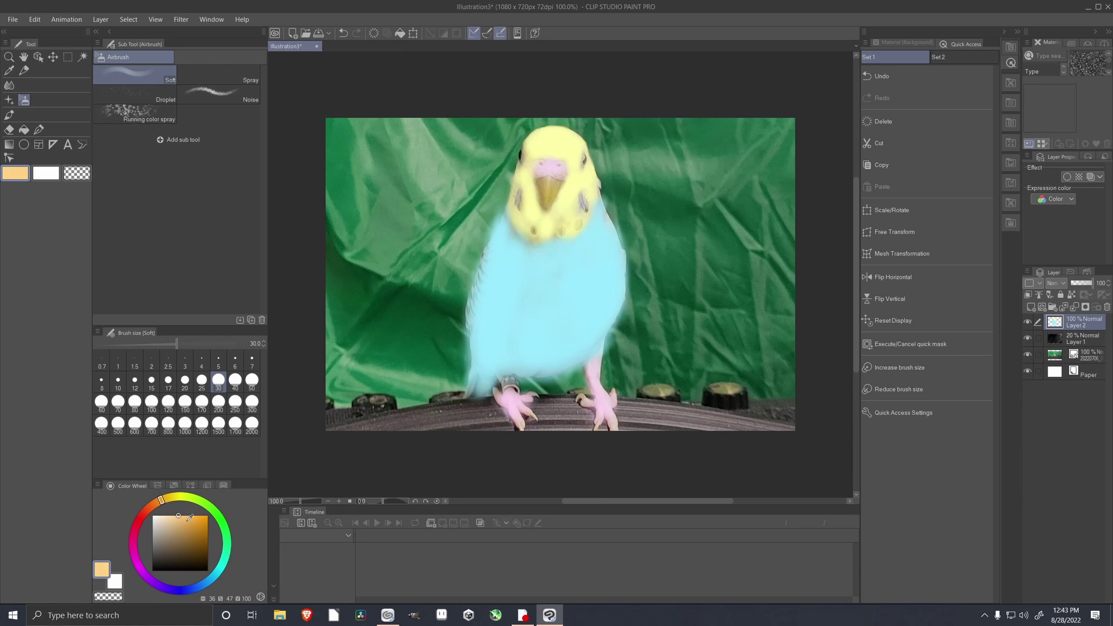
{"action": "left_click_drag", "start_coordinate": [540, 188], "coordinate": [545, 204]}
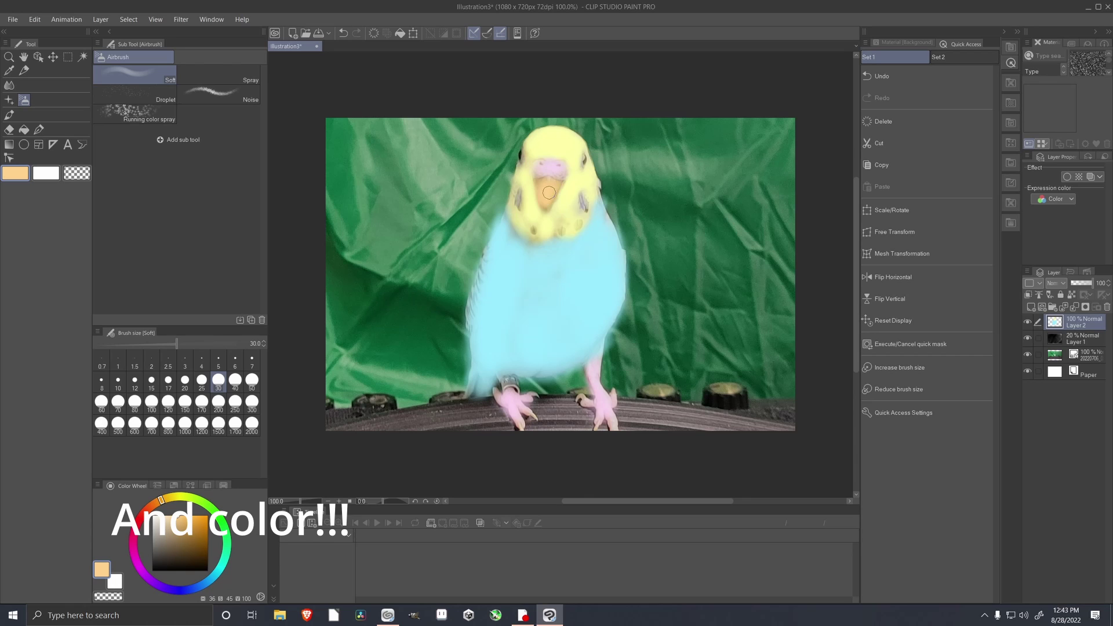
{"action": "left_click_drag", "start_coordinate": [212, 580], "coordinate": [200, 585]}
{"action": "left_click", "coordinate": [190, 515]}
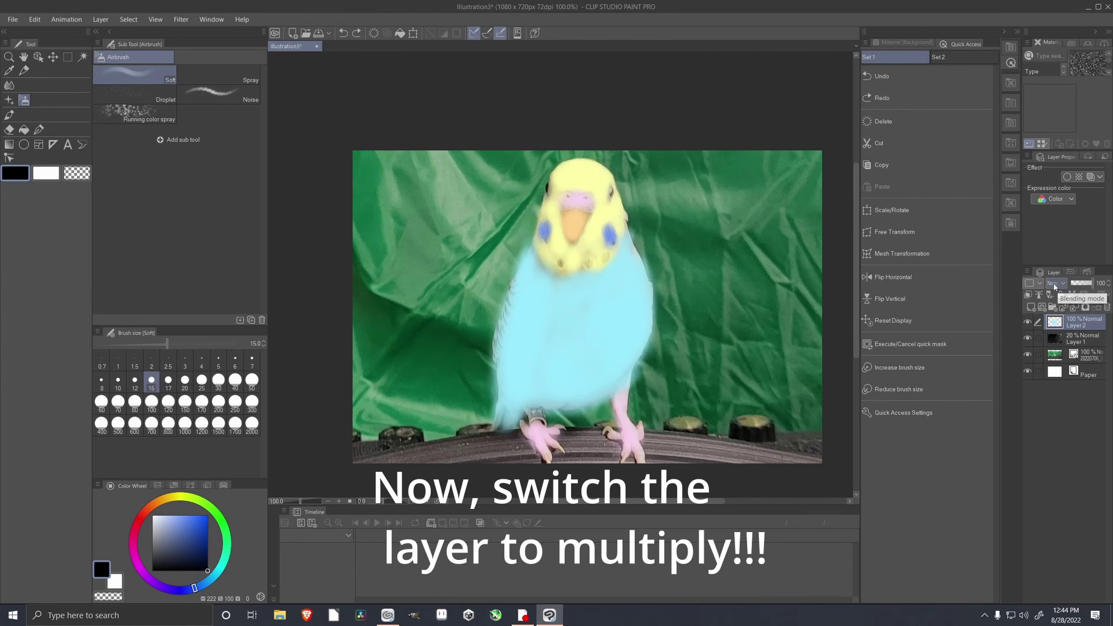
Step: Set Layer 2 to Multiply at about 76% opacity and hide Layer 1
{"action": "left_click", "coordinate": [1056, 284]}
{"action": "left_click", "coordinate": [1058, 318]}
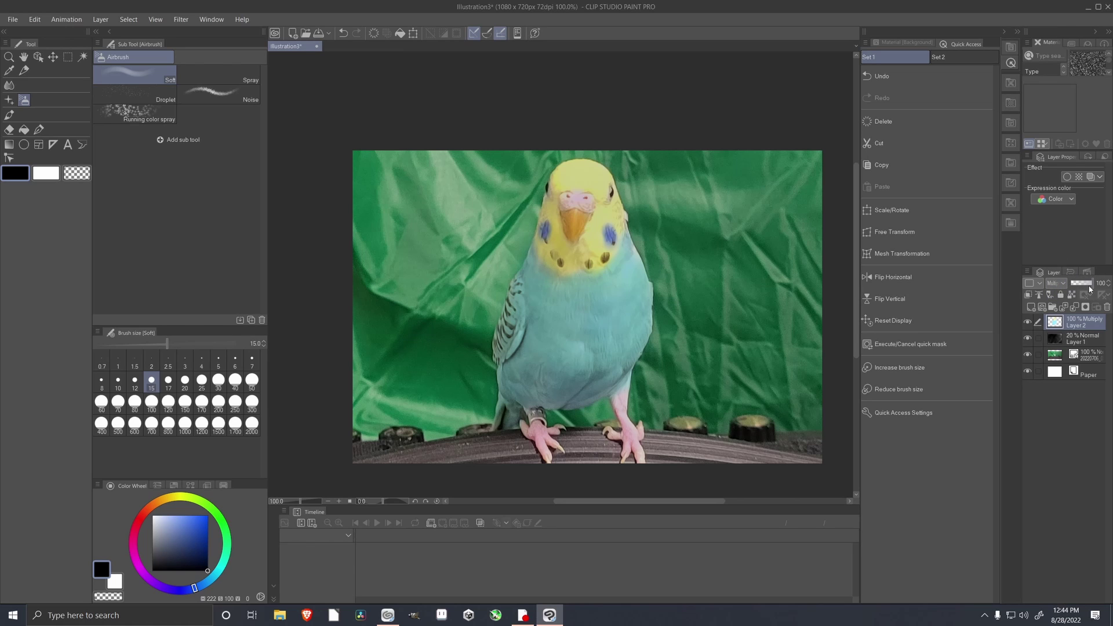
{"action": "left_click_drag", "start_coordinate": [1091, 288], "coordinate": [1090, 287]}
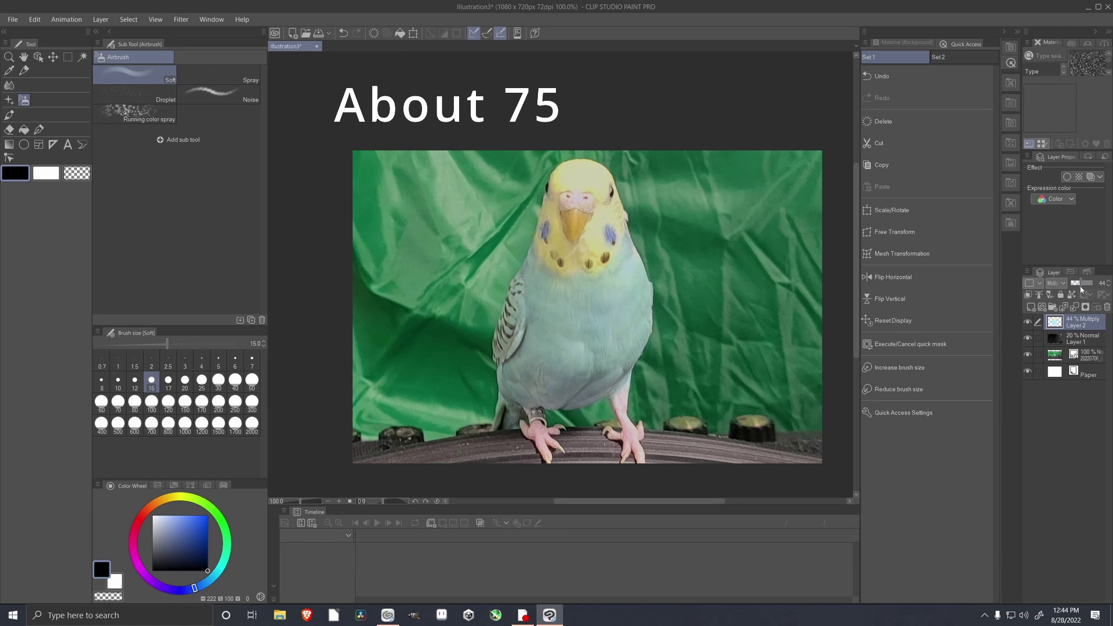
{"action": "left_click_drag", "start_coordinate": [1080, 287], "coordinate": [1086, 289]}
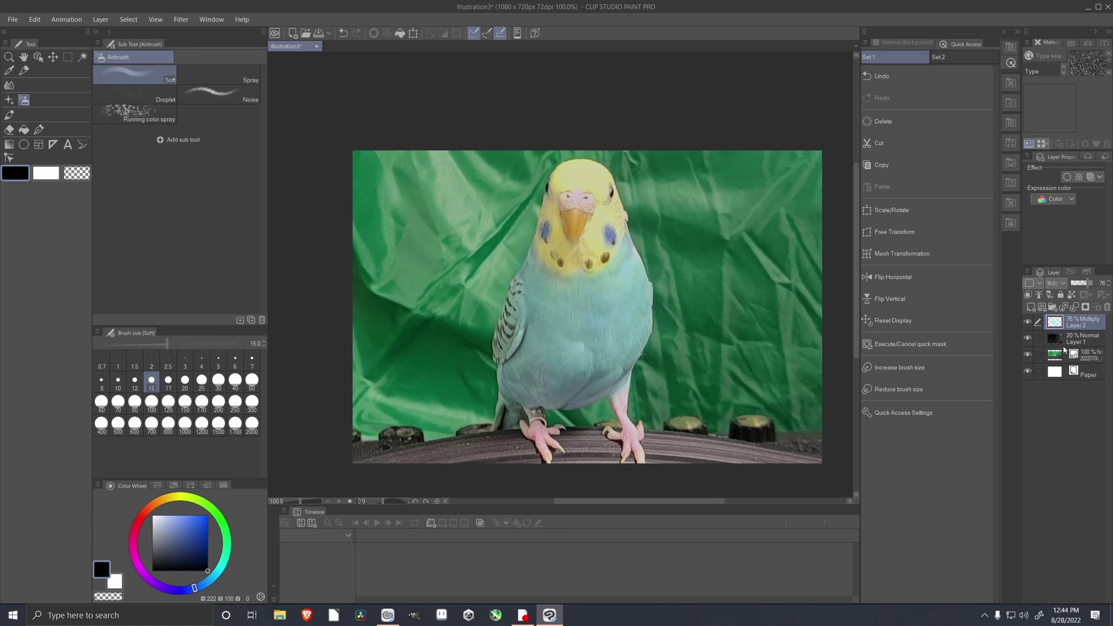
{"action": "left_click", "coordinate": [1028, 338]}
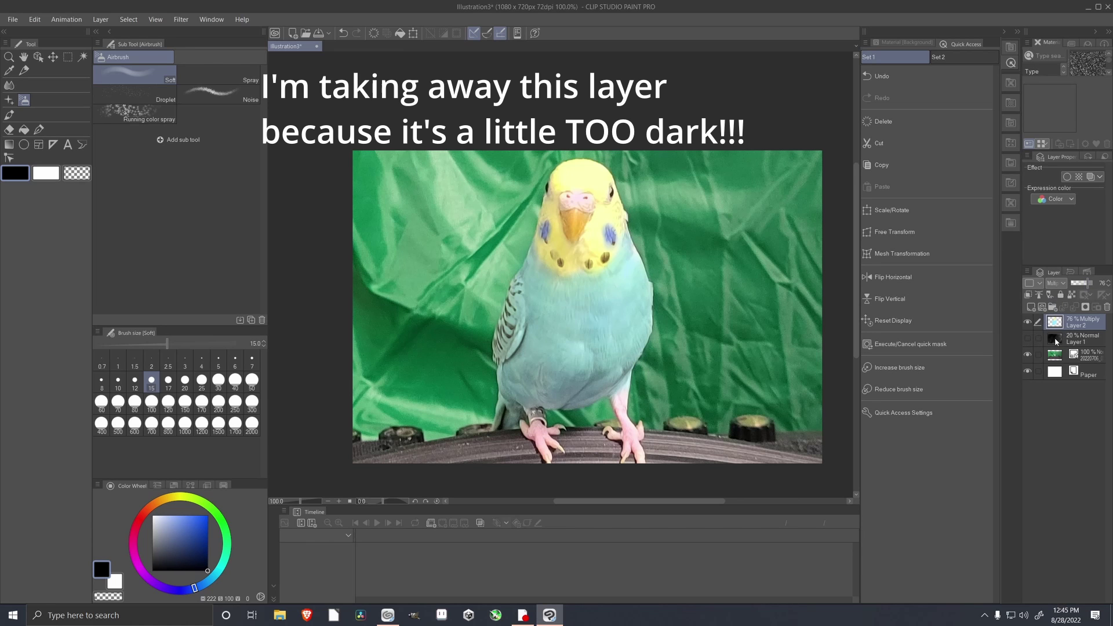
Step: Delete the dark 20% Layer 1 and add a new empty raster layer in its place
{"action": "right_click", "coordinate": [1056, 341]}
{"action": "left_click", "coordinate": [1020, 334]}
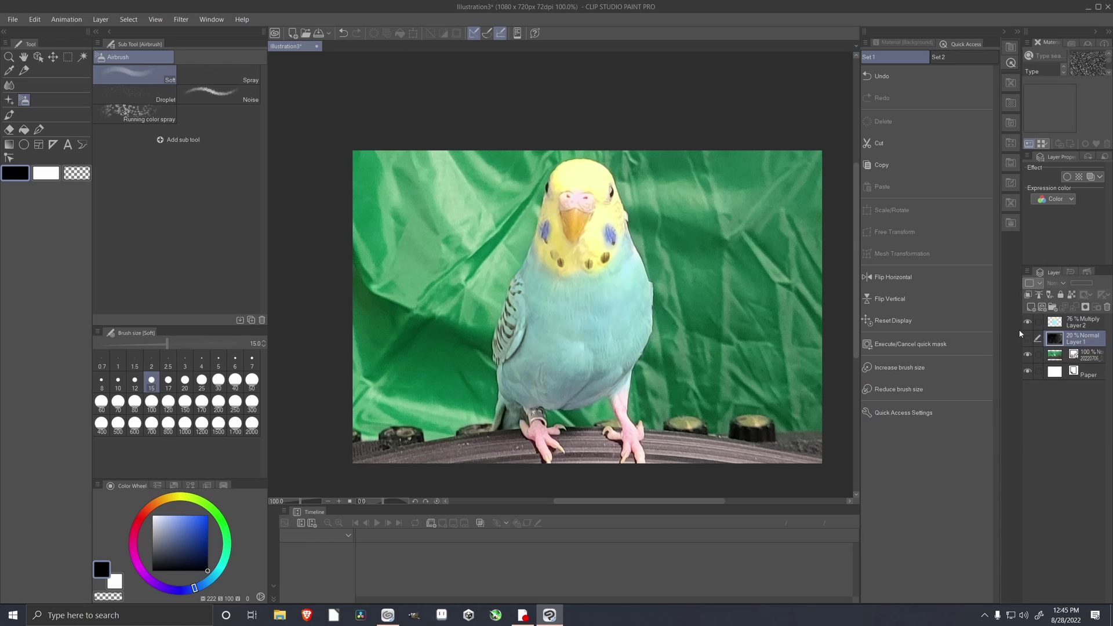
{"action": "right_click", "coordinate": [1044, 338]}
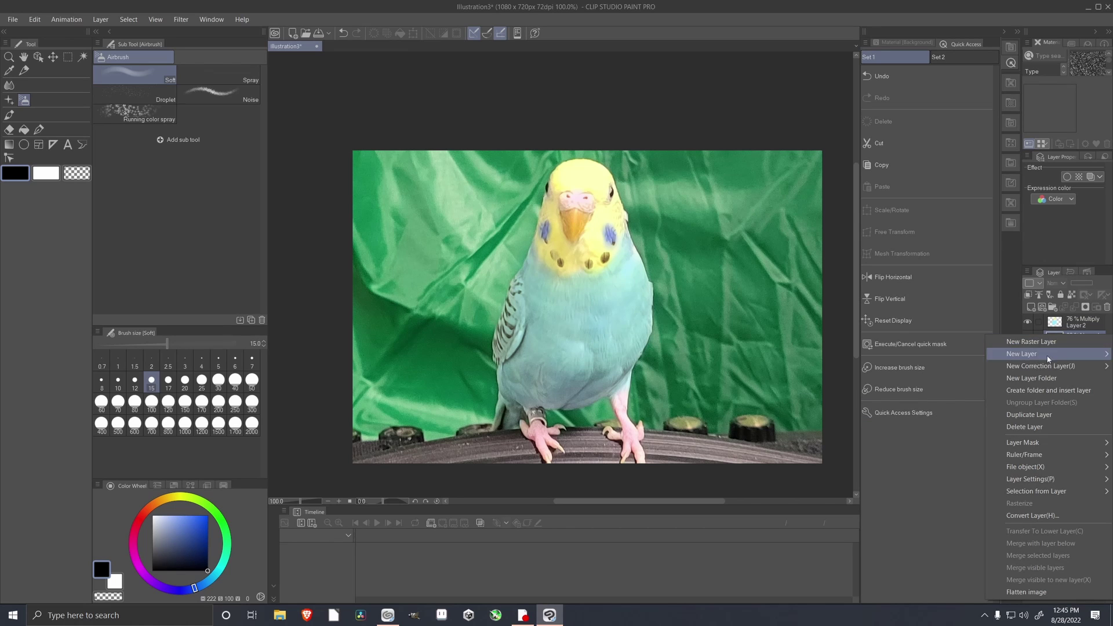
{"action": "left_click", "coordinate": [1047, 424]}
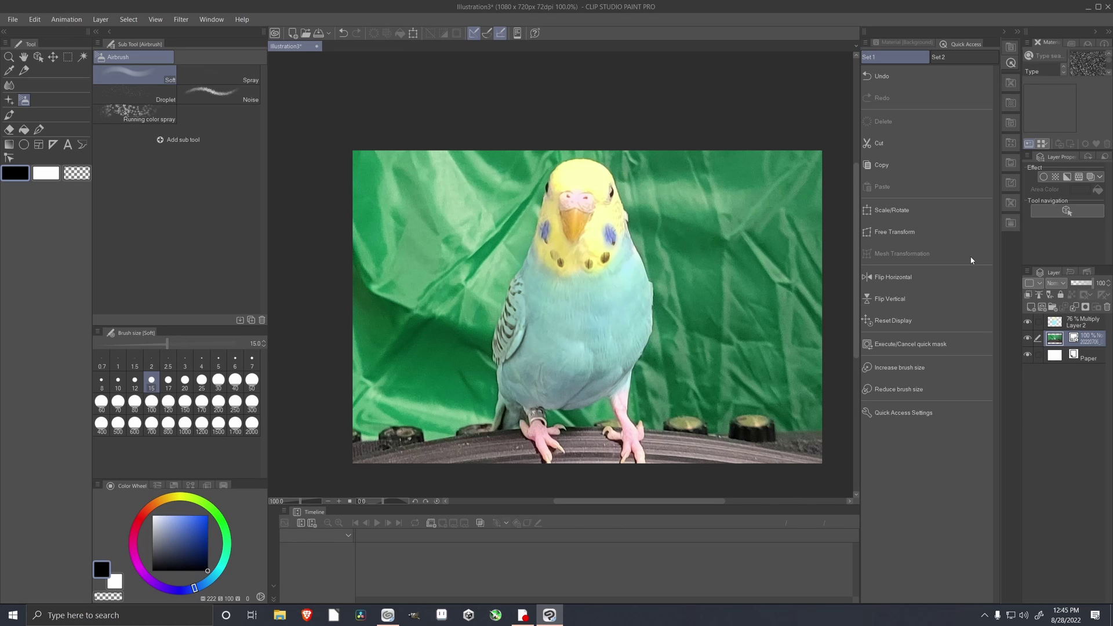
{"action": "left_click", "coordinate": [100, 19]}
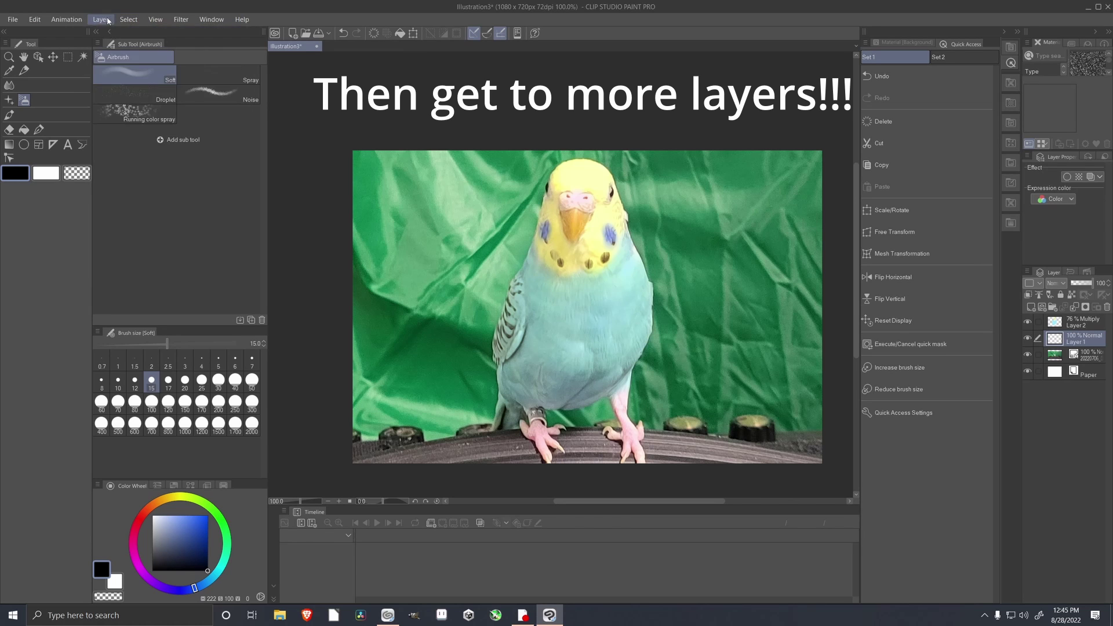
Step: Add a second empty raster layer, Layer 3, move it above Layer 2 and select it
{"action": "left_click", "coordinate": [105, 19]}
{"action": "left_click", "coordinate": [113, 27]}
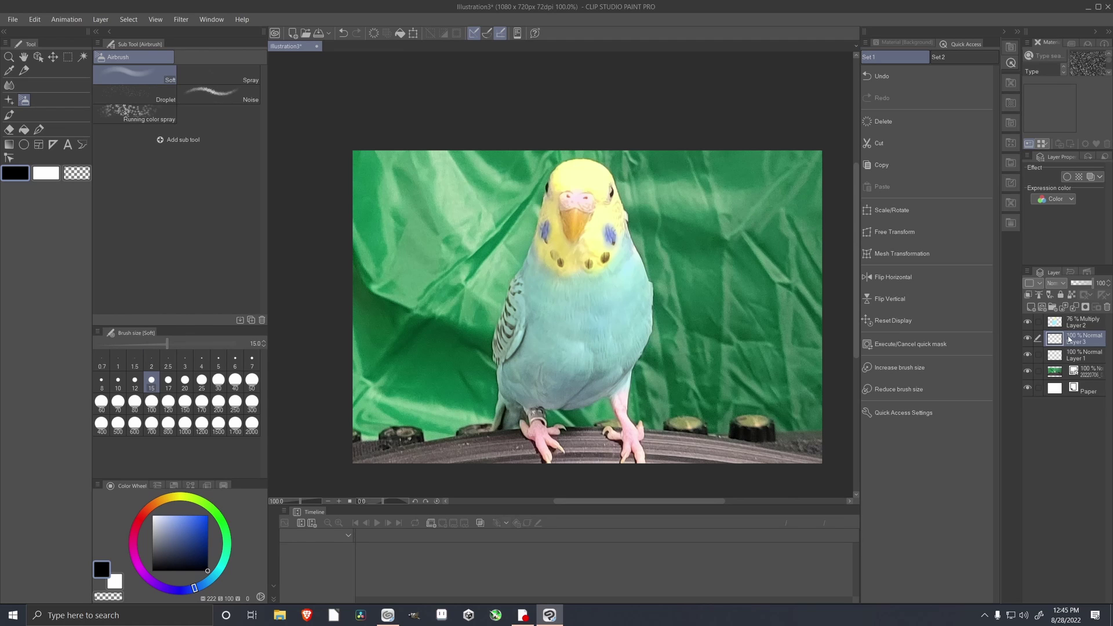
{"action": "mouse_move", "coordinate": [1070, 339]}
{"action": "left_mouse_down"}
{"action": "mouse_move", "coordinate": [1065, 329]}
{"action": "mouse_move", "coordinate": [1092, 329]}
{"action": "left_mouse_up"}
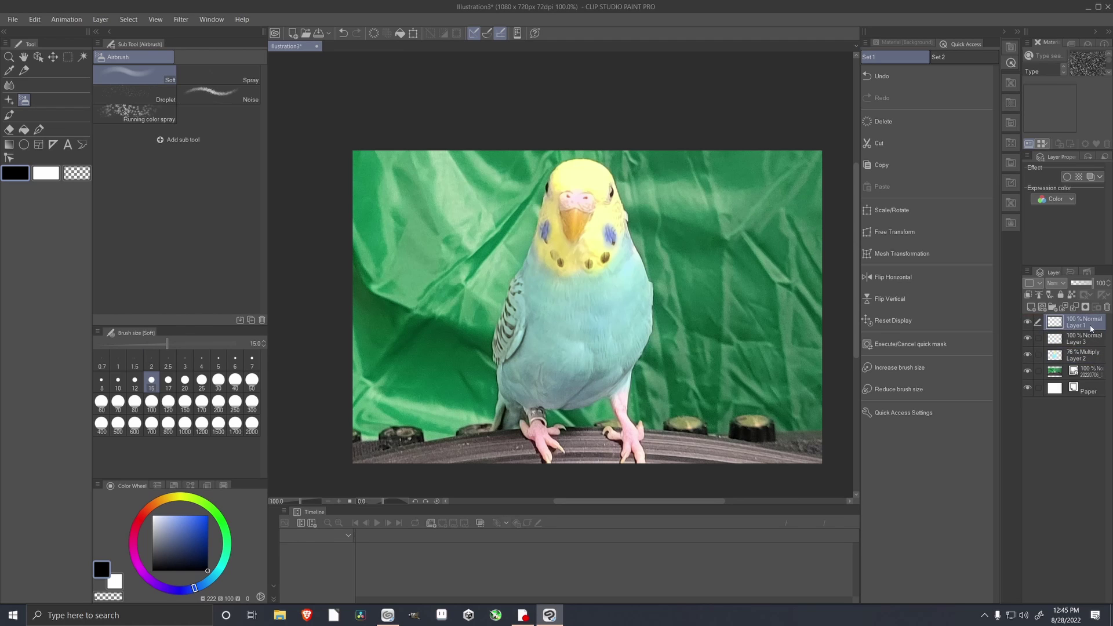
{"action": "left_click", "coordinate": [1088, 340]}
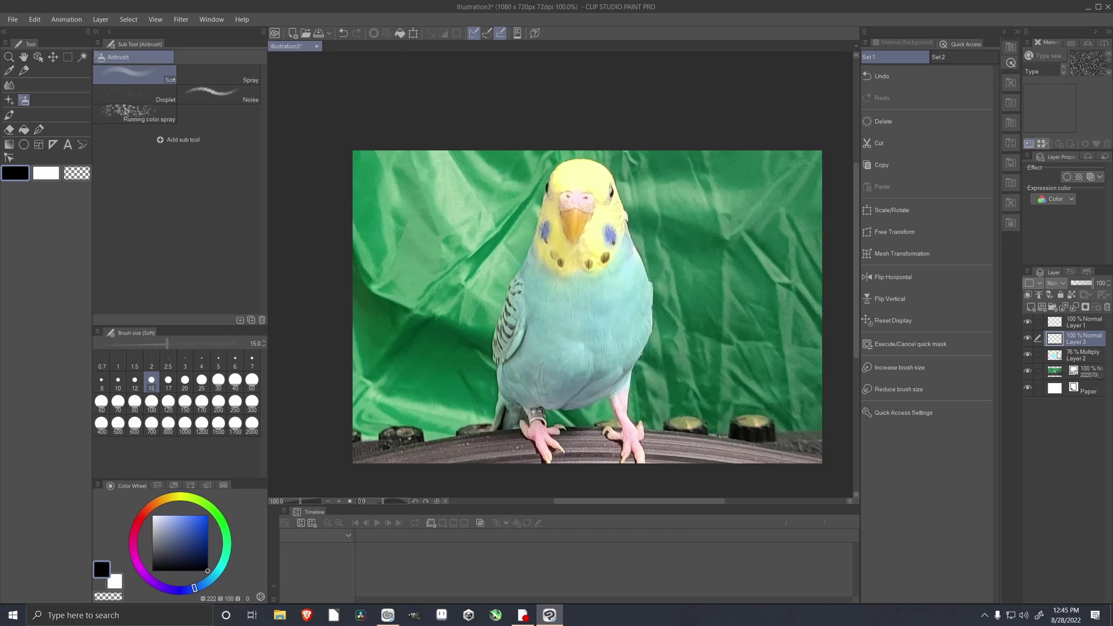
Step: Set Layer 3 to Multiply blending and enlarge the airbrush to size 170
{"action": "left_click", "coordinate": [1055, 283]}
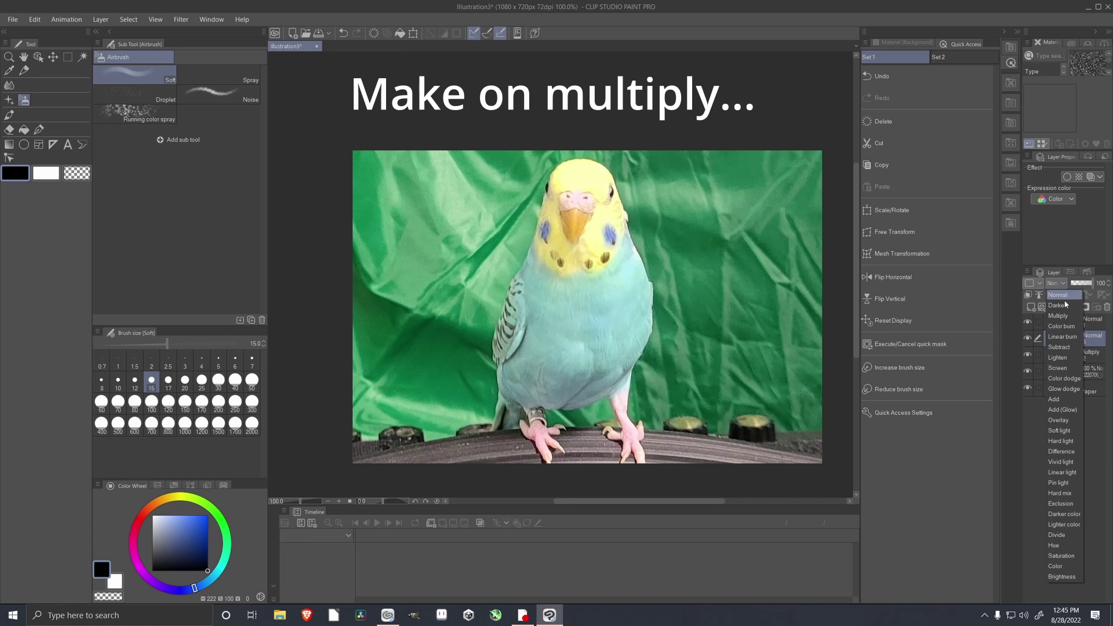
{"action": "left_click", "coordinate": [1068, 316]}
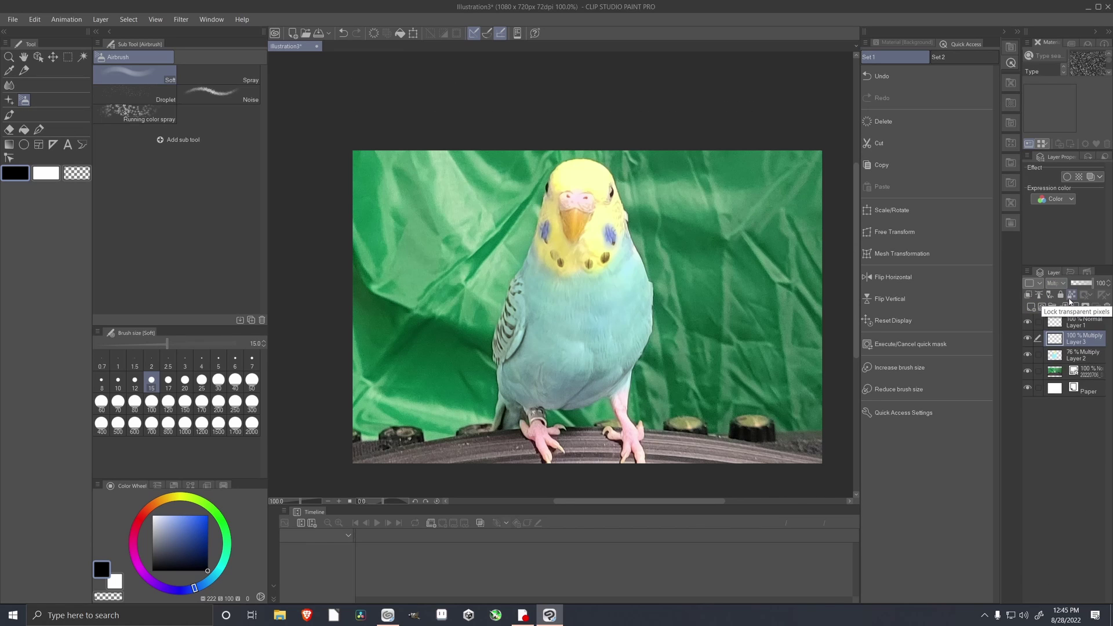
{"action": "left_click", "coordinate": [202, 403]}
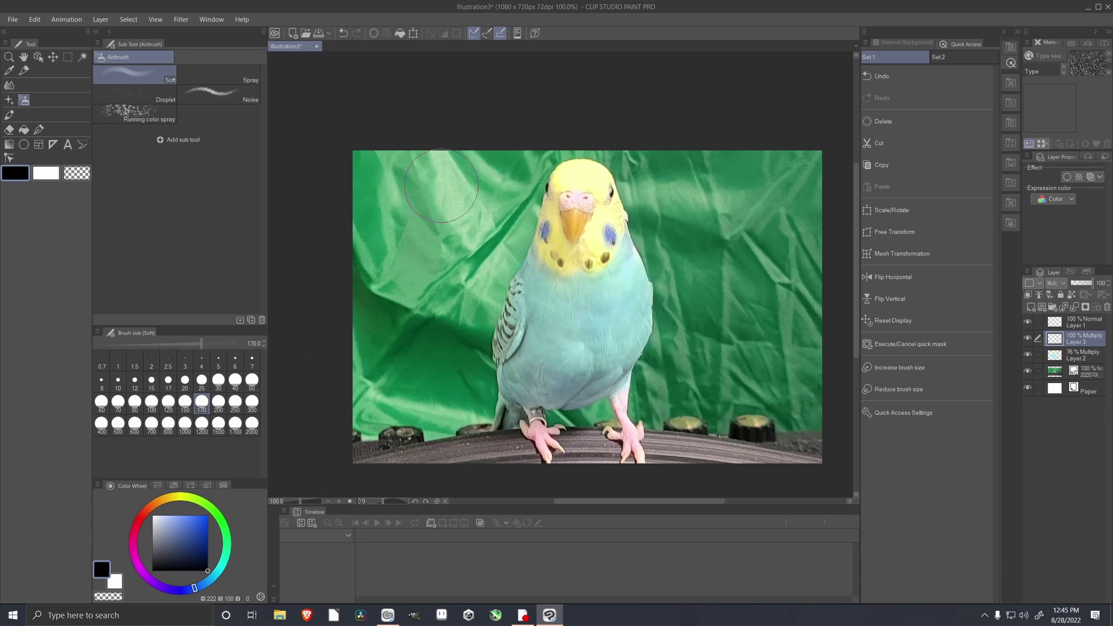
Step: Airbrush dark shading over the wing, belly, perch, green background, and the budgie's head and neck
{"action": "left_click_drag", "start_coordinate": [501, 338], "coordinate": [568, 319]}
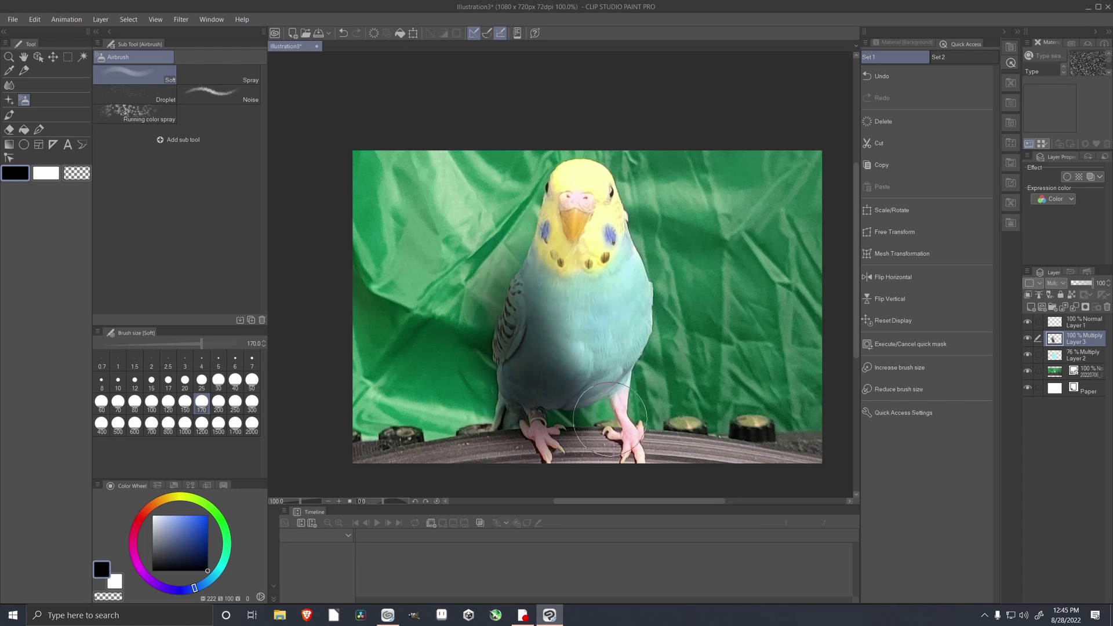
{"action": "left_click_drag", "start_coordinate": [556, 417], "coordinate": [610, 429]}
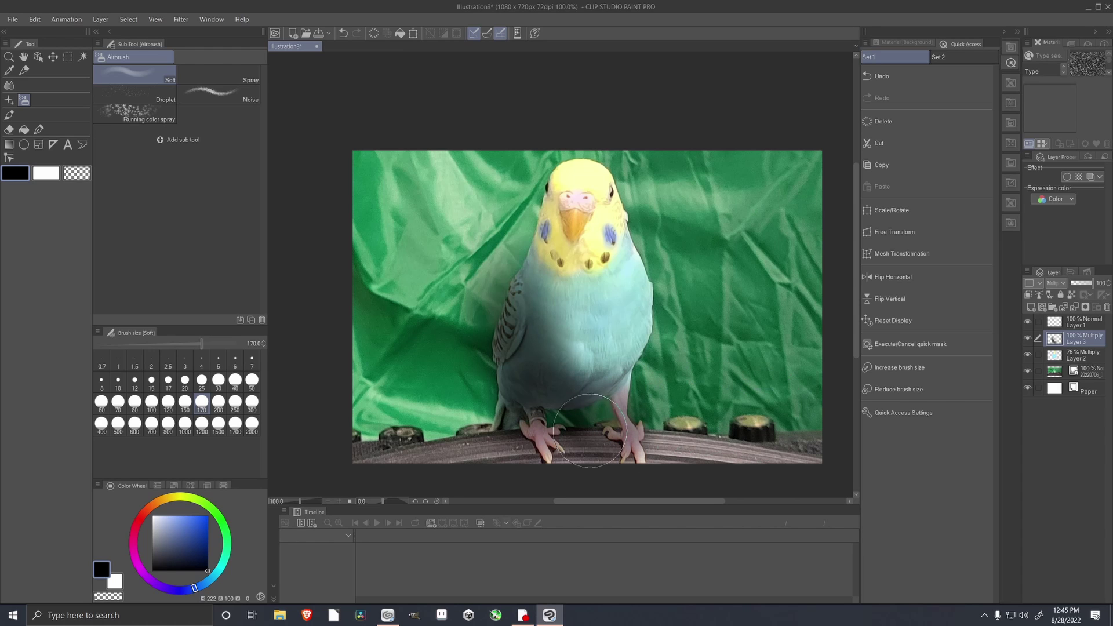
{"action": "mouse_move", "coordinate": [400, 458]}
{"action": "left_mouse_down"}
{"action": "mouse_move", "coordinate": [436, 445]}
{"action": "mouse_move", "coordinate": [482, 274]}
{"action": "mouse_move", "coordinate": [520, 303]}
{"action": "left_mouse_up"}
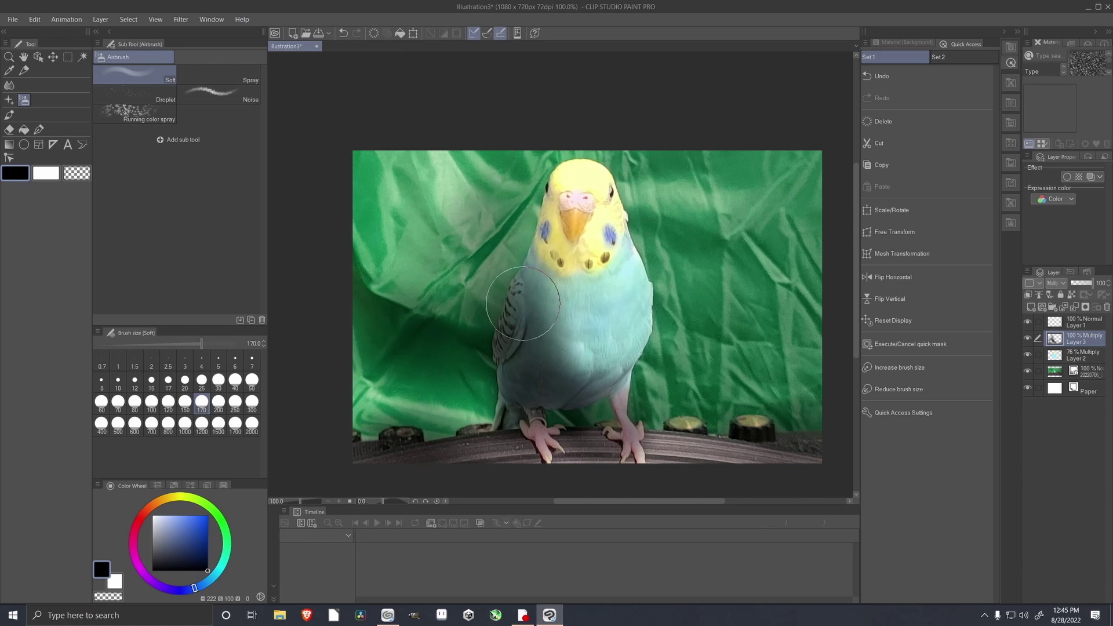
{"action": "mouse_move", "coordinate": [714, 232]}
{"action": "left_mouse_down"}
{"action": "mouse_move", "coordinate": [734, 348]}
{"action": "mouse_move", "coordinate": [659, 451]}
{"action": "mouse_move", "coordinate": [663, 435]}
{"action": "left_mouse_up"}
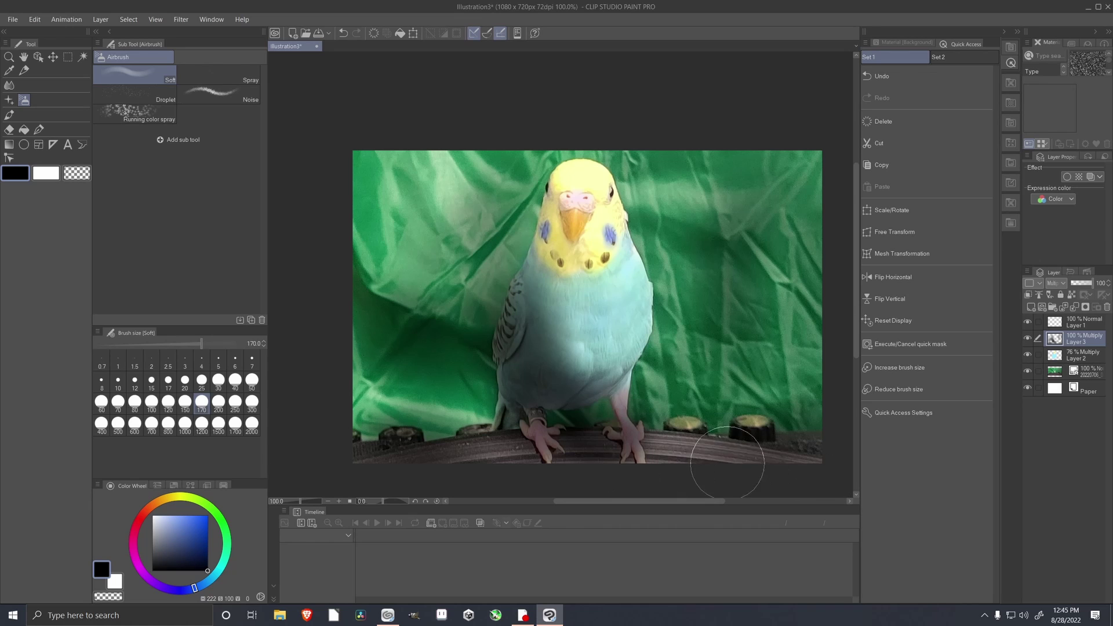
{"action": "mouse_move", "coordinate": [599, 249]}
{"action": "left_mouse_down"}
{"action": "mouse_move", "coordinate": [571, 230]}
{"action": "mouse_move", "coordinate": [606, 318]}
{"action": "left_mouse_up"}
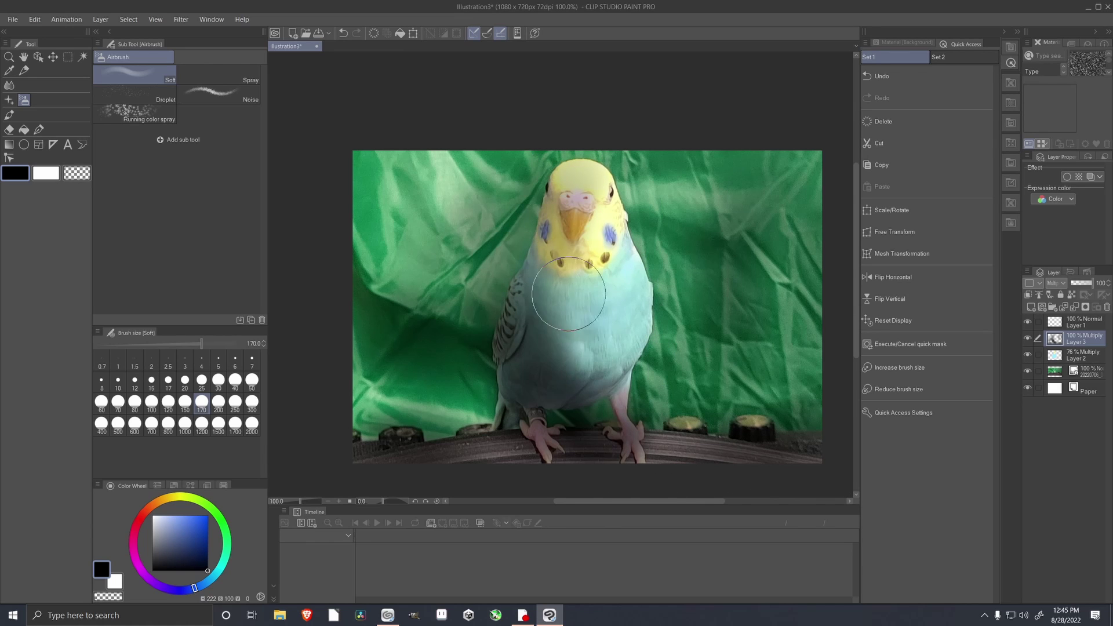
Step: Set Layer 1's blend mode to Add (Glow)
{"action": "left_click", "coordinate": [1081, 322]}
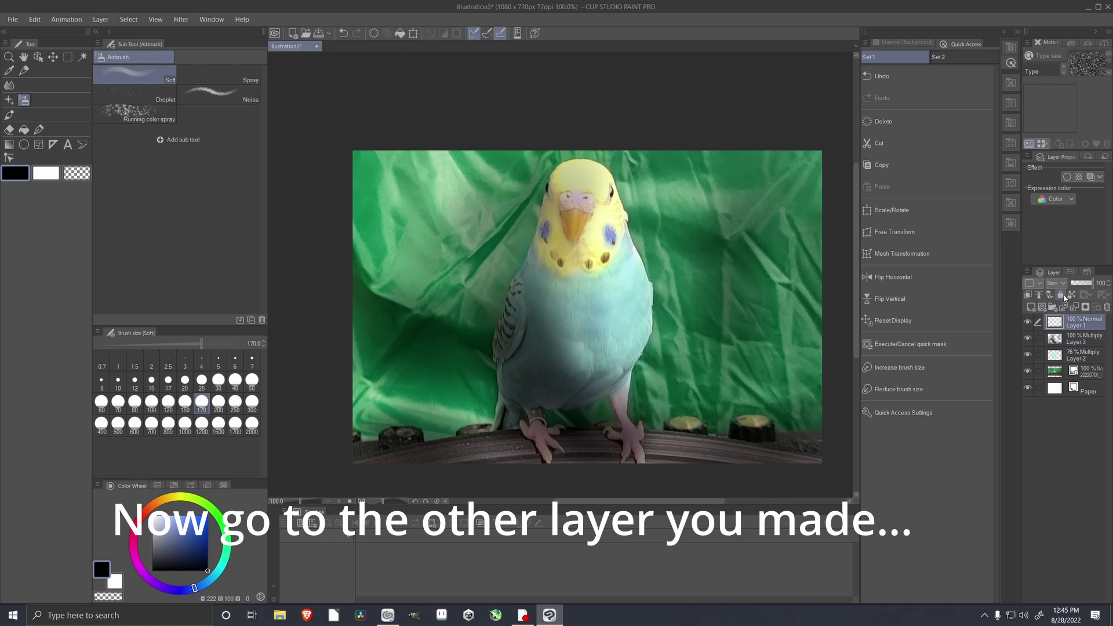
{"action": "left_click", "coordinate": [1056, 283]}
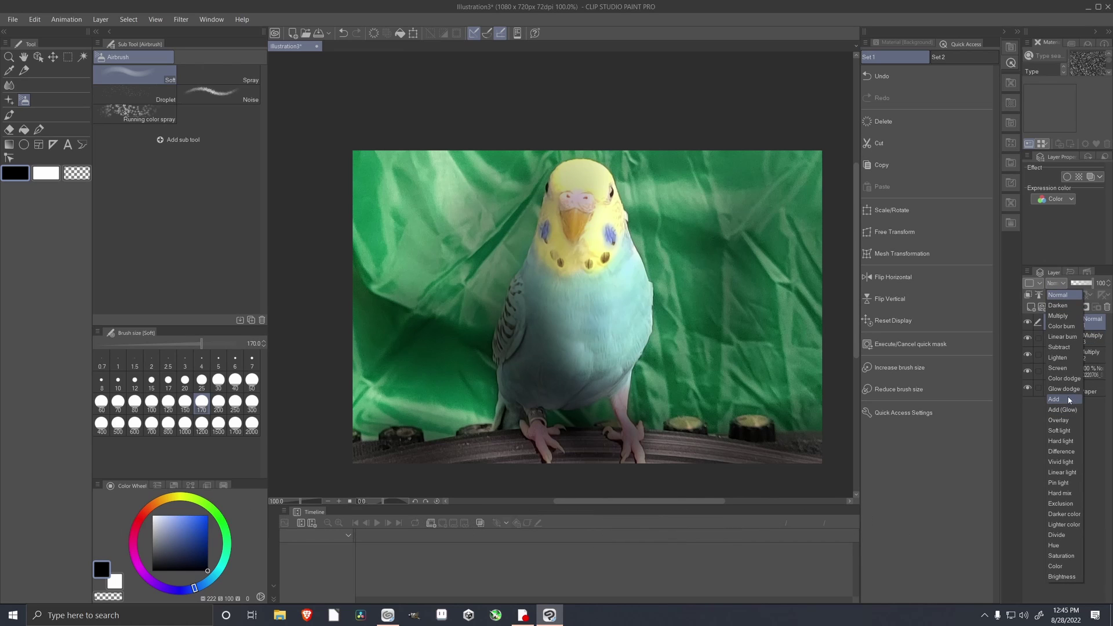
{"action": "left_click", "coordinate": [1072, 400]}
{"action": "left_click", "coordinate": [1061, 283]}
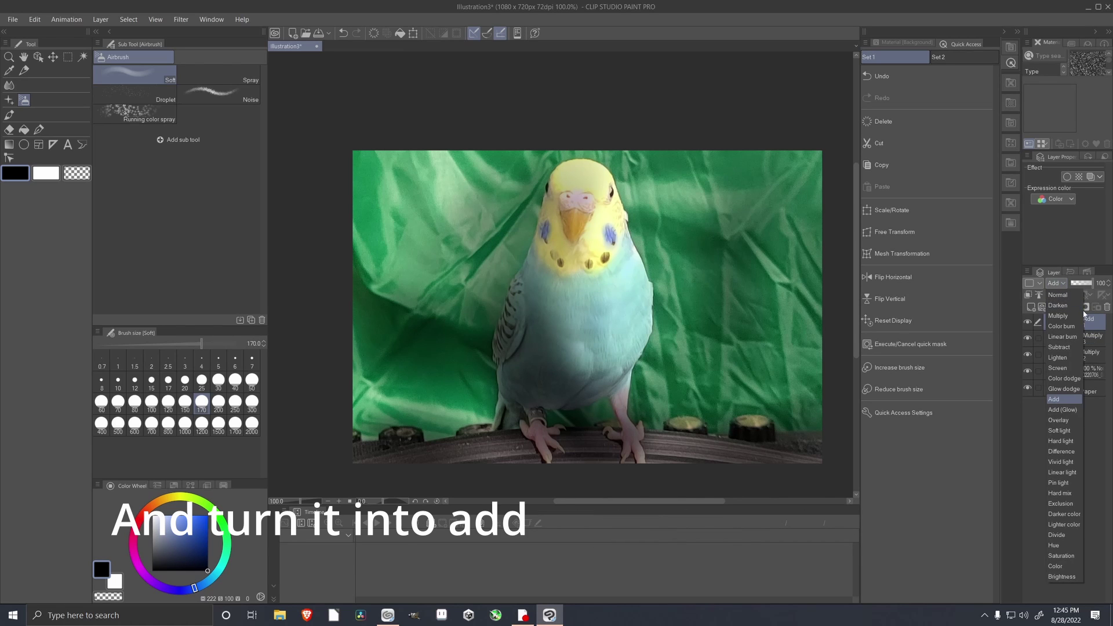
{"action": "left_click", "coordinate": [1073, 412]}
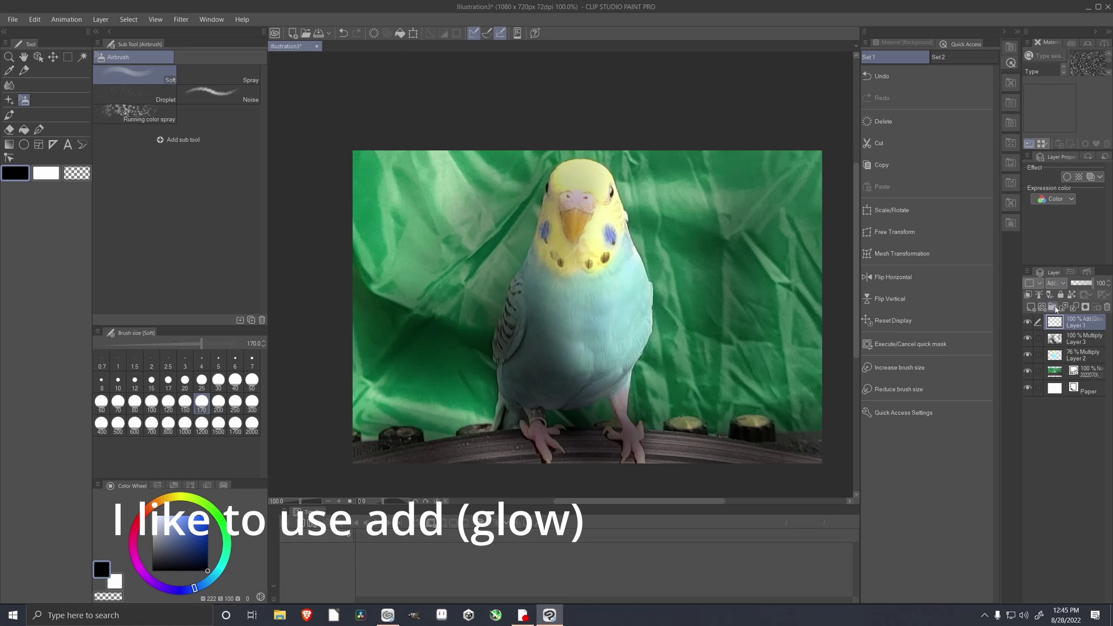
Step: Paint white size-100 glow on the upper-left background and the budgie's right side
{"action": "left_click", "coordinate": [153, 515]}
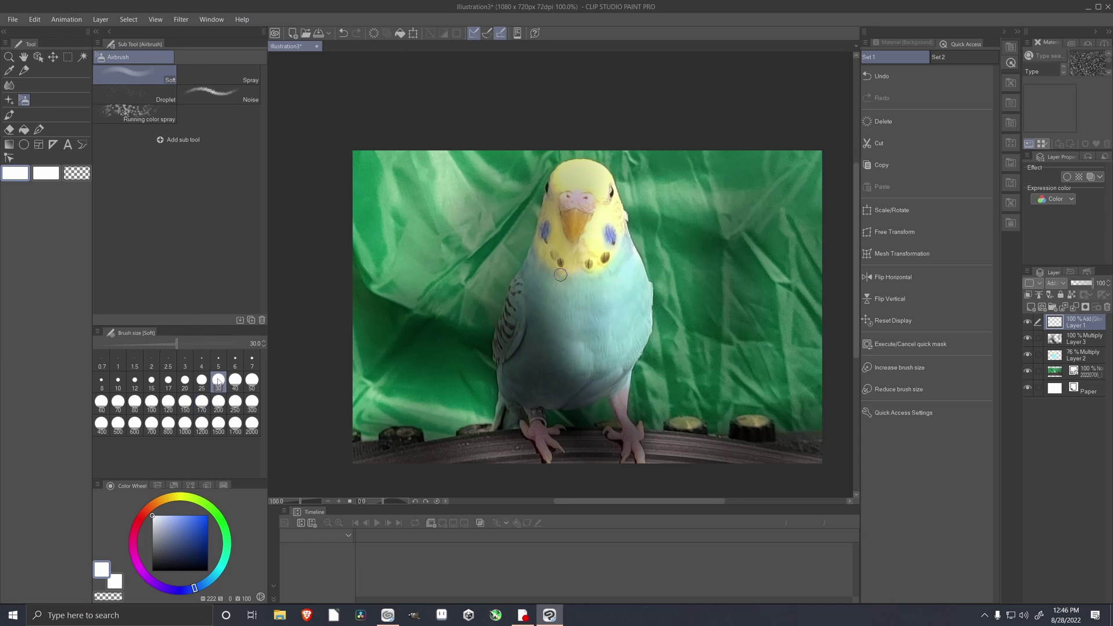
{"action": "left_click", "coordinate": [152, 401]}
{"action": "left_click_drag", "start_coordinate": [583, 166], "coordinate": [635, 253]}
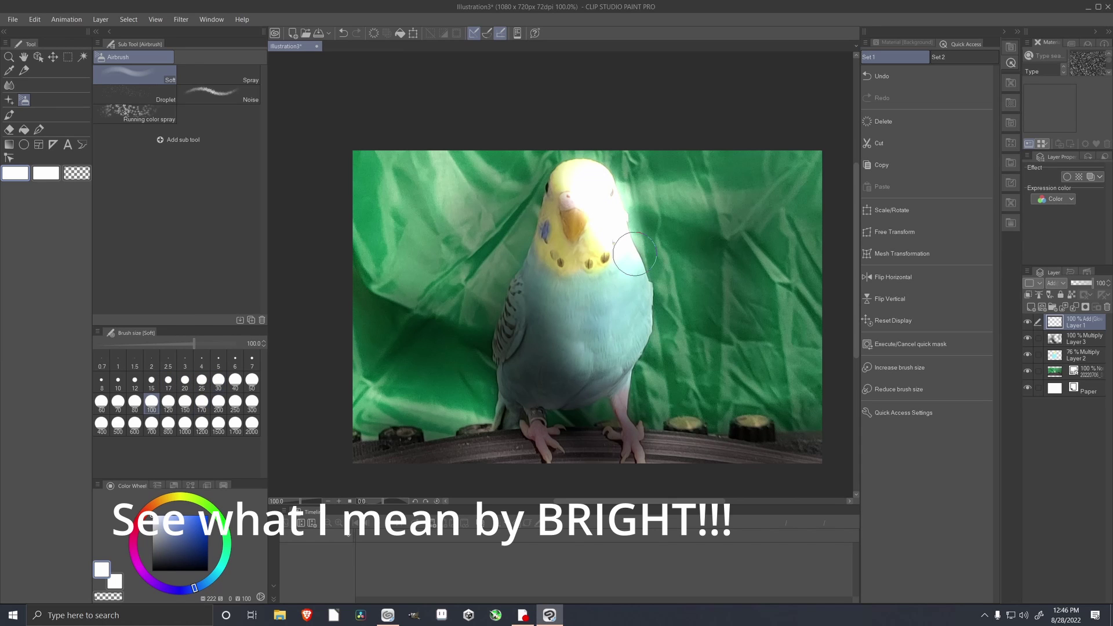
{"action": "key", "text": "ctrl+z"}
{"action": "left_click_drag", "start_coordinate": [447, 185], "coordinate": [395, 243]}
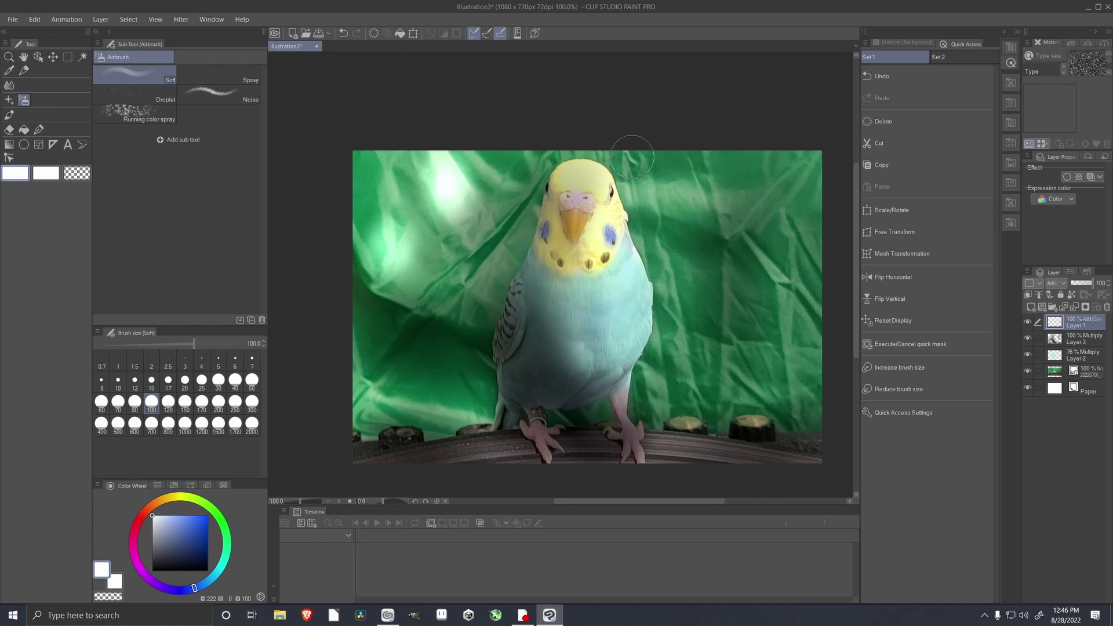
{"action": "mouse_move", "coordinate": [631, 261]}
{"action": "left_mouse_down"}
{"action": "mouse_move", "coordinate": [633, 444]}
{"action": "mouse_move", "coordinate": [585, 192]}
{"action": "mouse_move", "coordinate": [639, 349]}
{"action": "mouse_move", "coordinate": [724, 441]}
{"action": "mouse_move", "coordinate": [656, 243]}
{"action": "mouse_move", "coordinate": [382, 197]}
{"action": "left_mouse_up"}
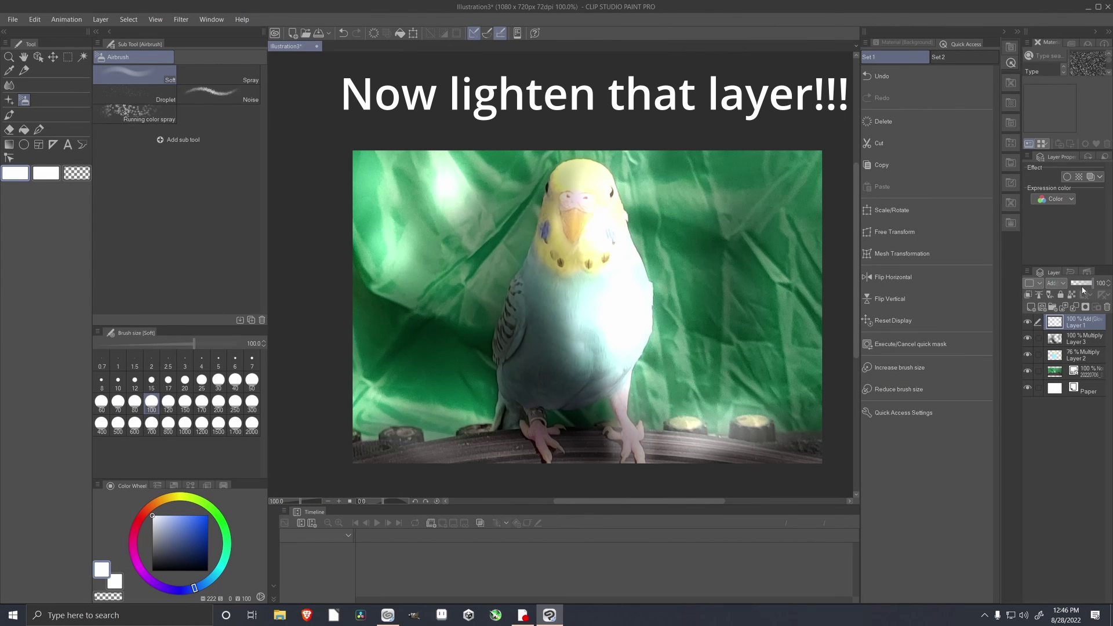
Step: Lower the shading layer slightly, then set the Add (Glow) Layer 1 to 30% opacity
{"action": "left_click", "coordinate": [1059, 341]}
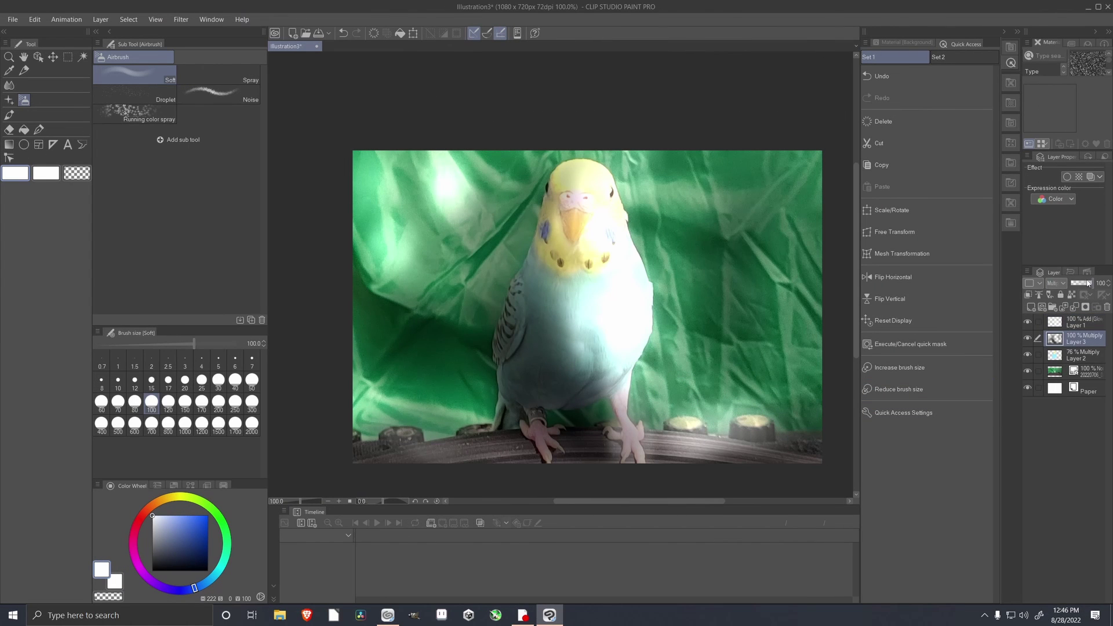
{"action": "left_click_drag", "start_coordinate": [1091, 284], "coordinate": [1085, 285]}
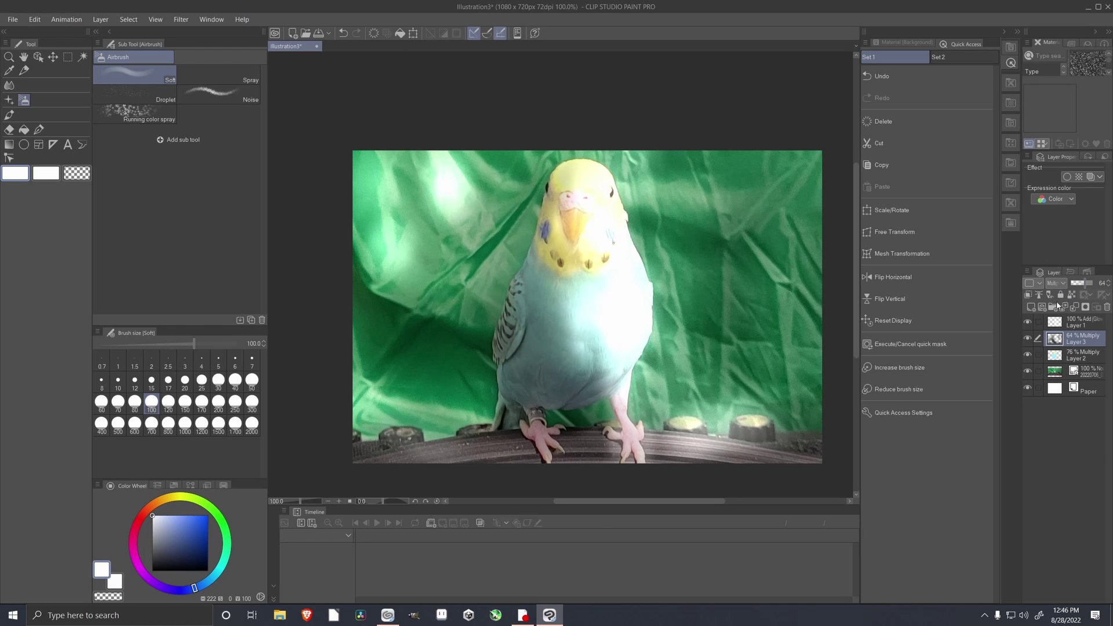
{"action": "left_click", "coordinate": [1073, 319]}
{"action": "left_click_drag", "start_coordinate": [1089, 286], "coordinate": [1082, 290]}
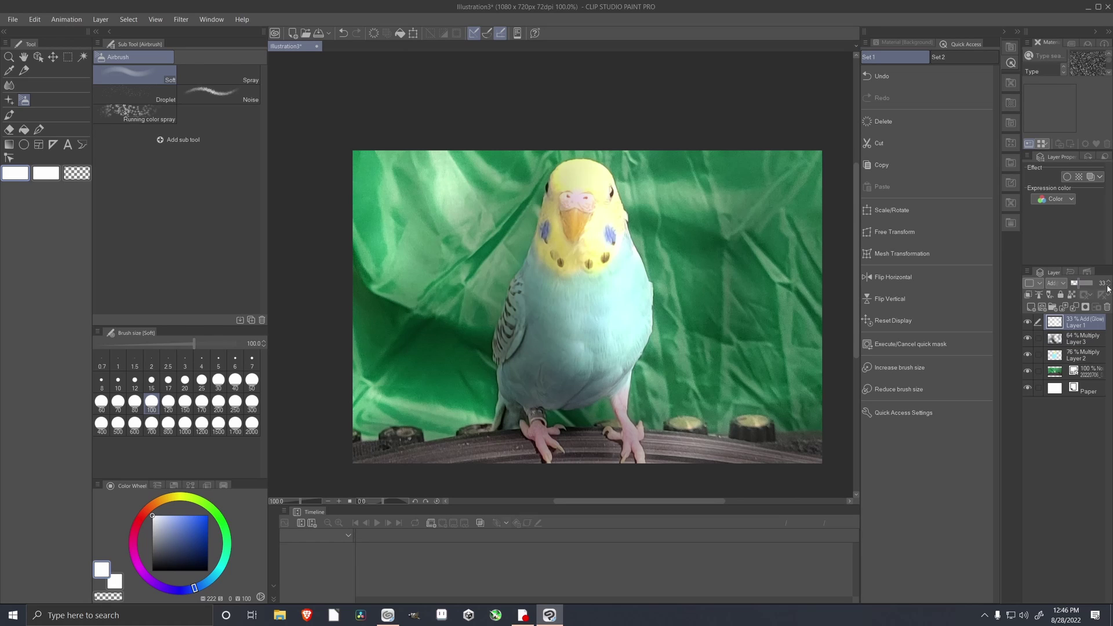
{"action": "left_click", "coordinate": [1110, 287]}
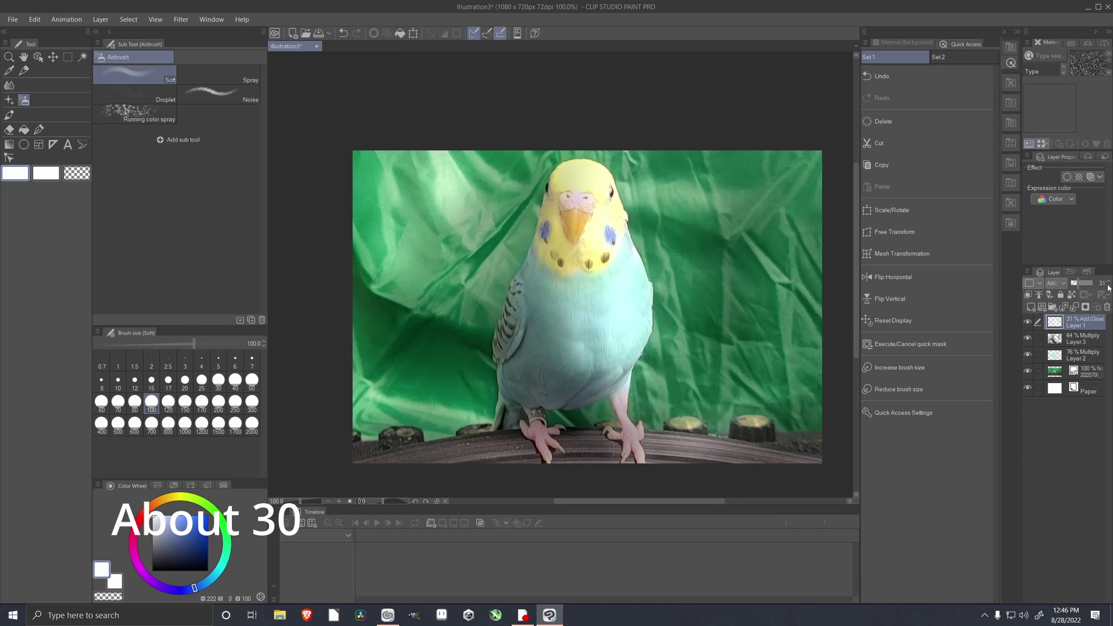
{"action": "left_click", "coordinate": [1109, 287]}
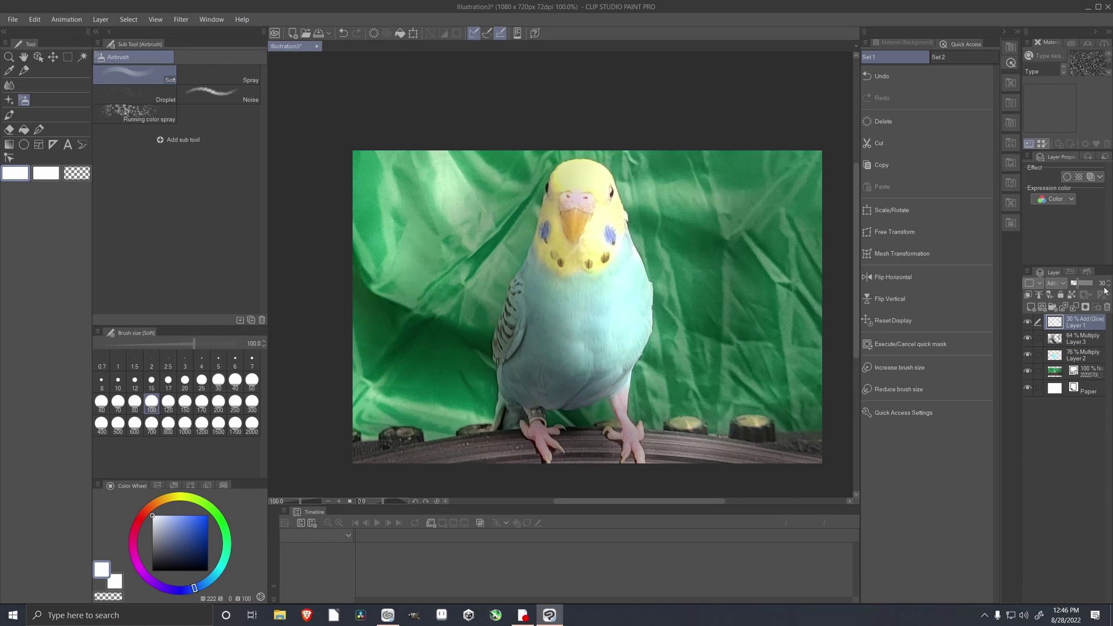
Step: Set the Multiply shading Layer 3 to 60% opacity
{"action": "left_click", "coordinate": [1062, 341]}
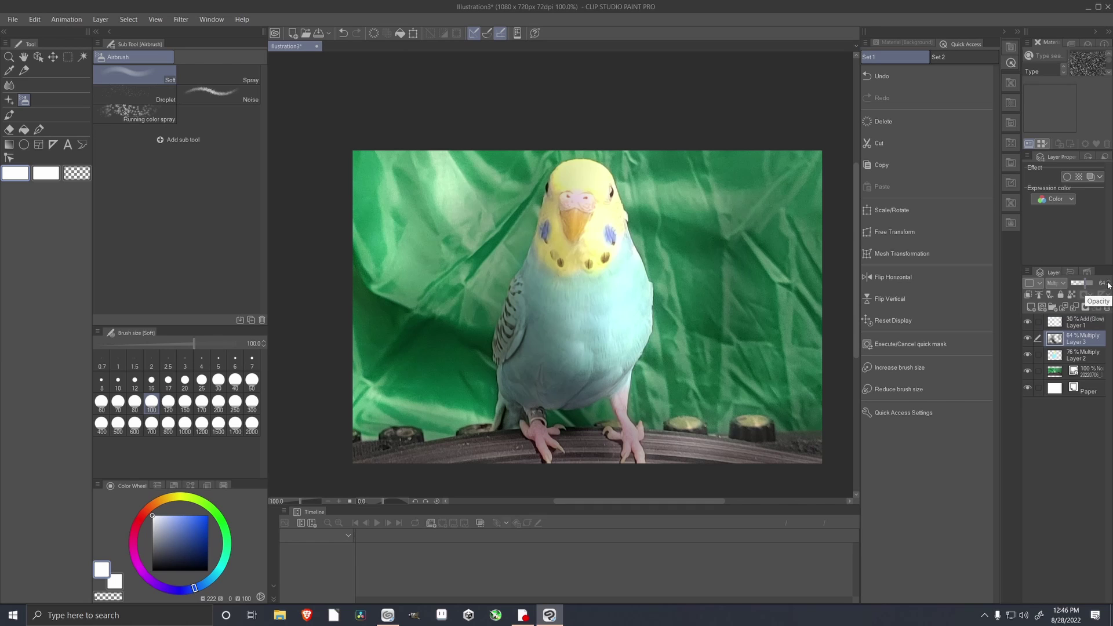
{"action": "left_click", "coordinate": [1109, 282]}
{"action": "left_click", "coordinate": [1109, 283]}
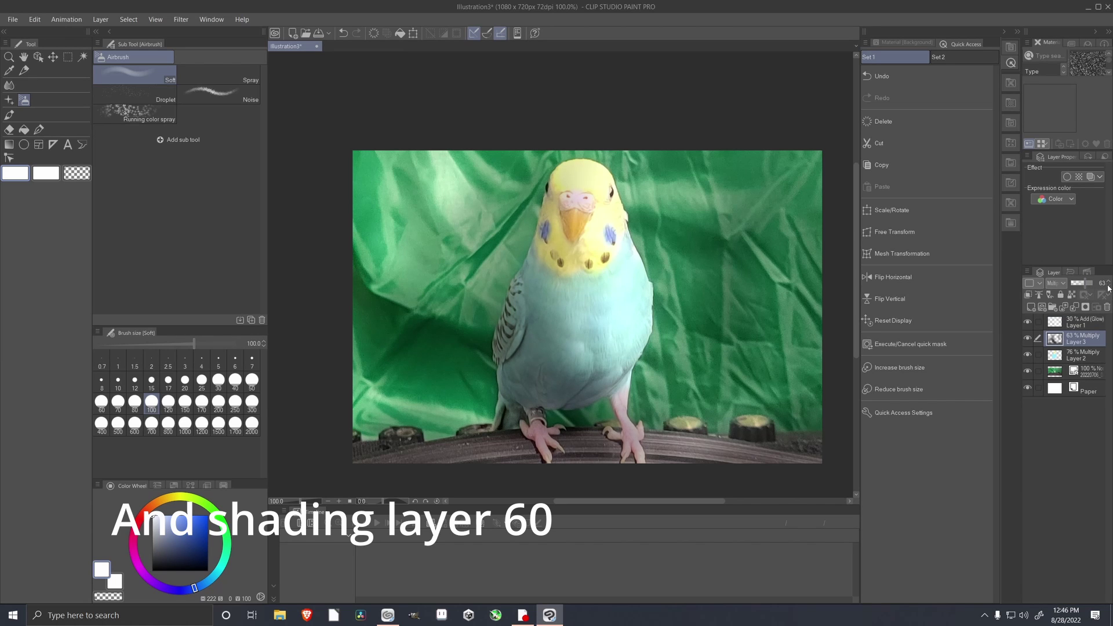
{"action": "left_click", "coordinate": [1108, 287]}
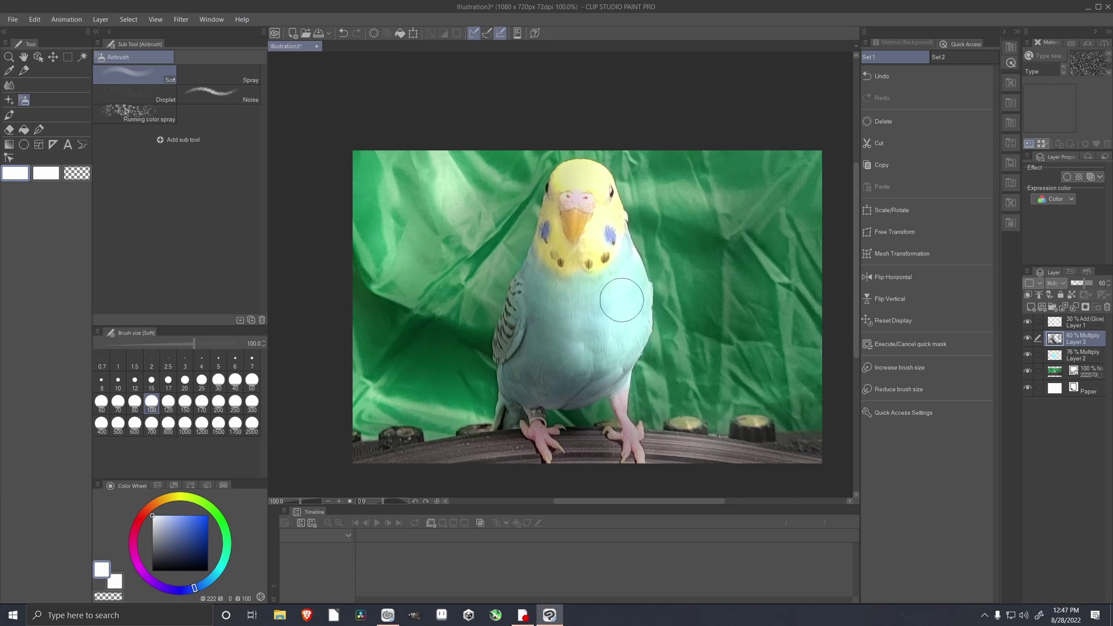
{"action": "left_click", "coordinate": [205, 570]}
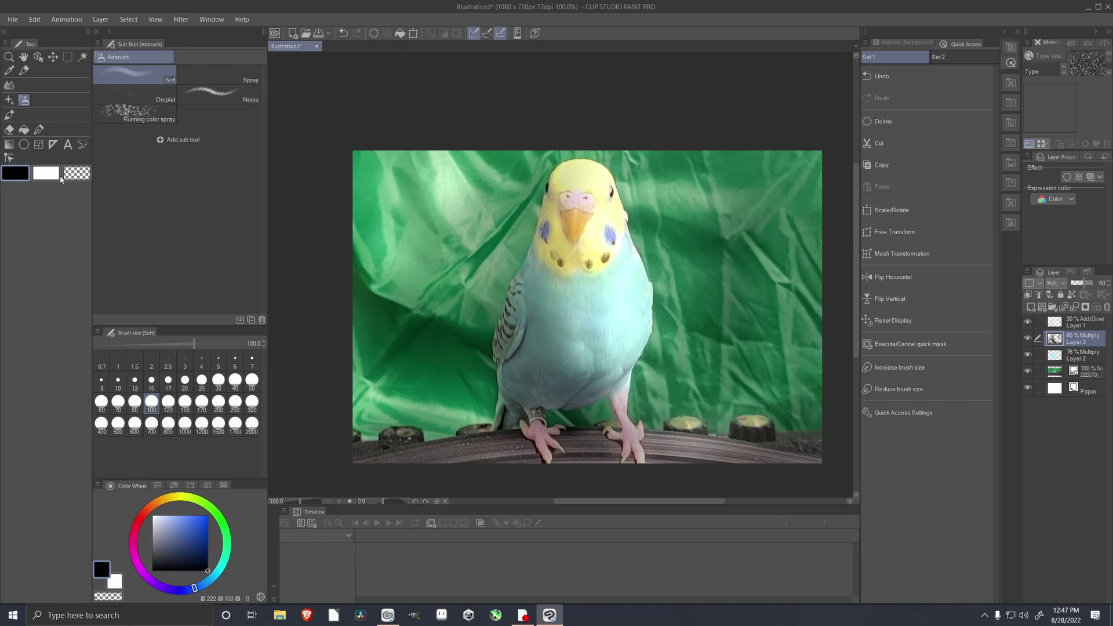
{"action": "left_click", "coordinate": [38, 129]}
{"action": "mouse_move", "coordinate": [575, 205]}
{"action": "left_mouse_down"}
{"action": "mouse_move", "coordinate": [552, 201]}
{"action": "mouse_move", "coordinate": [500, 226]}
{"action": "left_mouse_up"}
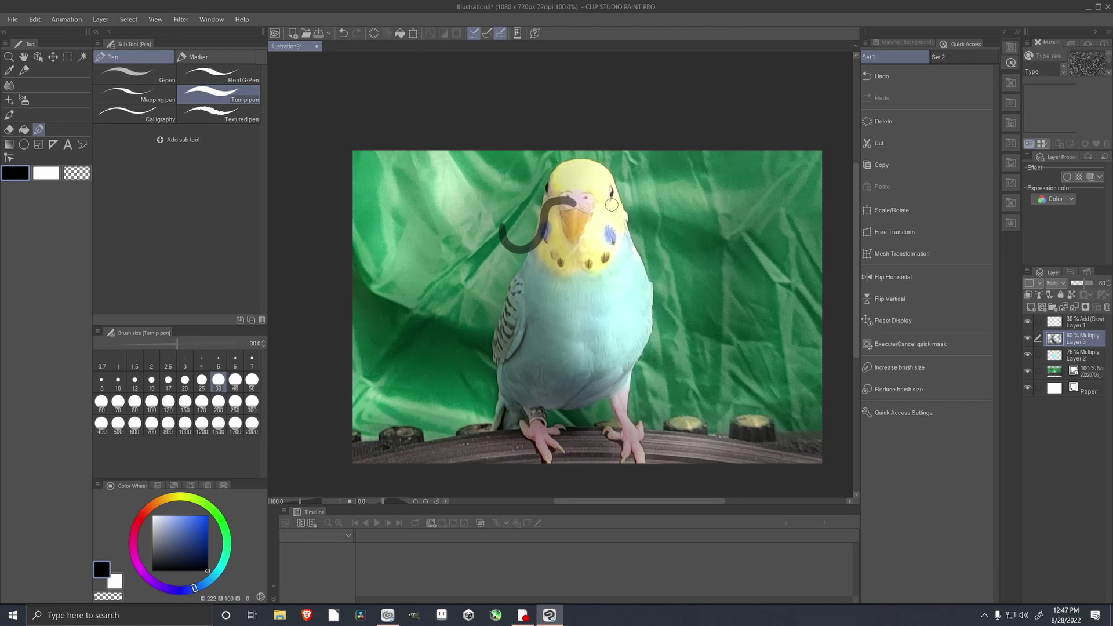
{"action": "left_click_drag", "start_coordinate": [577, 201], "coordinate": [693, 213]}
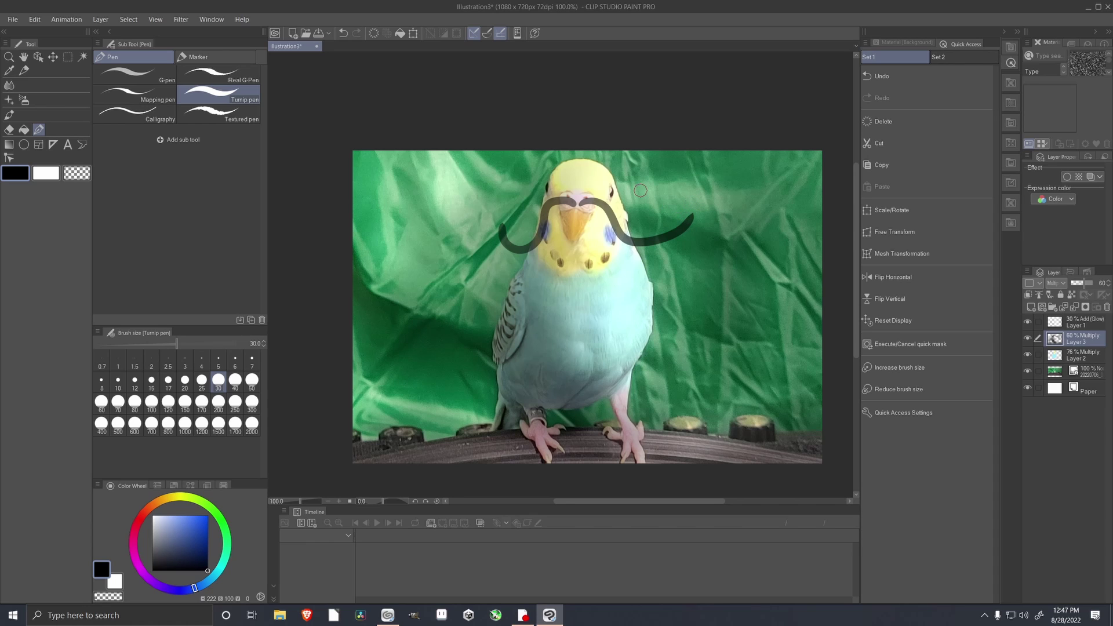
{"action": "left_click_drag", "start_coordinate": [587, 219], "coordinate": [584, 234]}
{"action": "key", "text": "ctrl+z"}
{"action": "key", "text": "ctrl+z"}
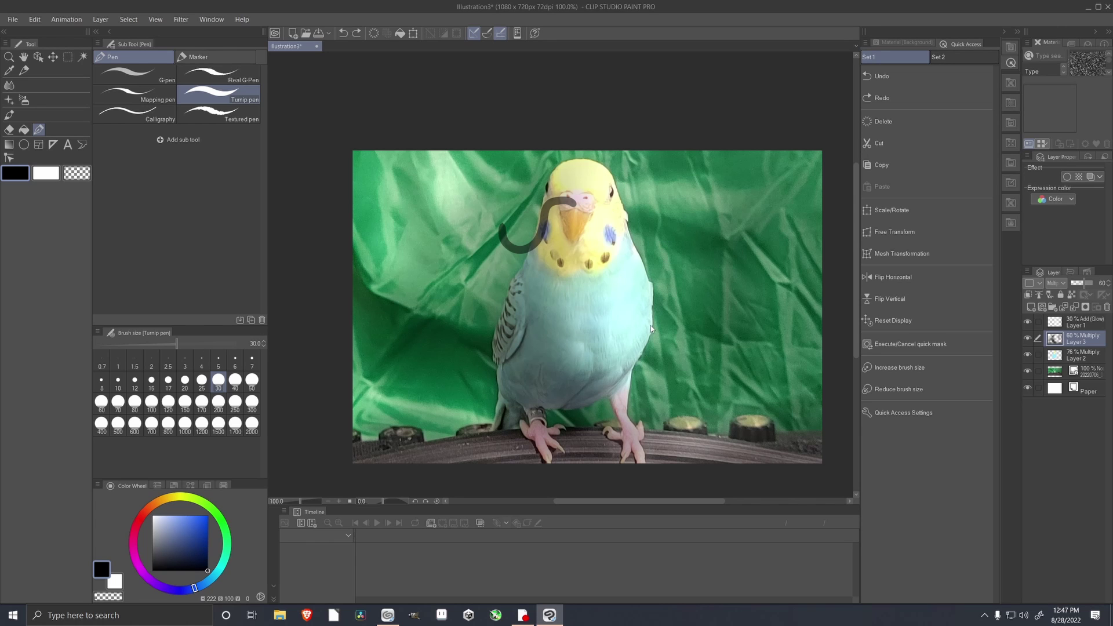
{"action": "key", "text": "ctrl+z"}
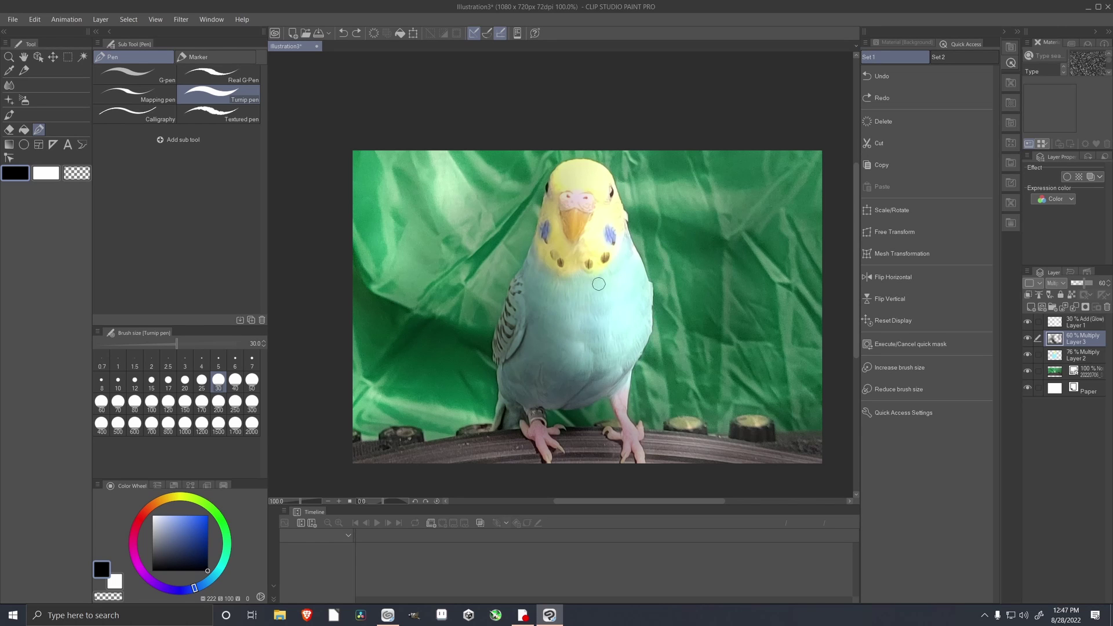